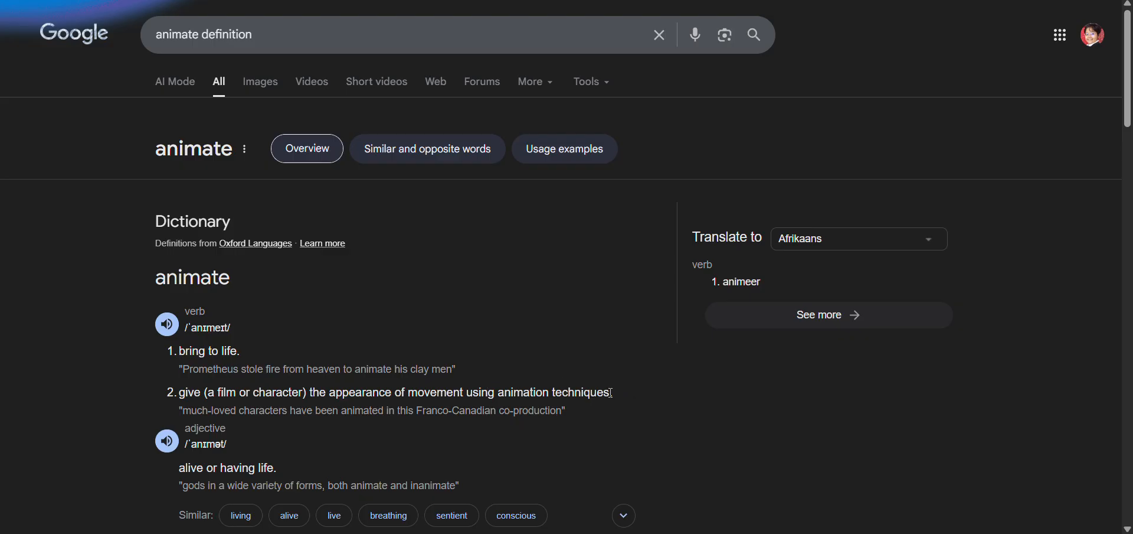
Highlight the second verb definition of animate, switch to the Google Slides presentation and select the video on slide 3
drag(611, 392, 177, 396)
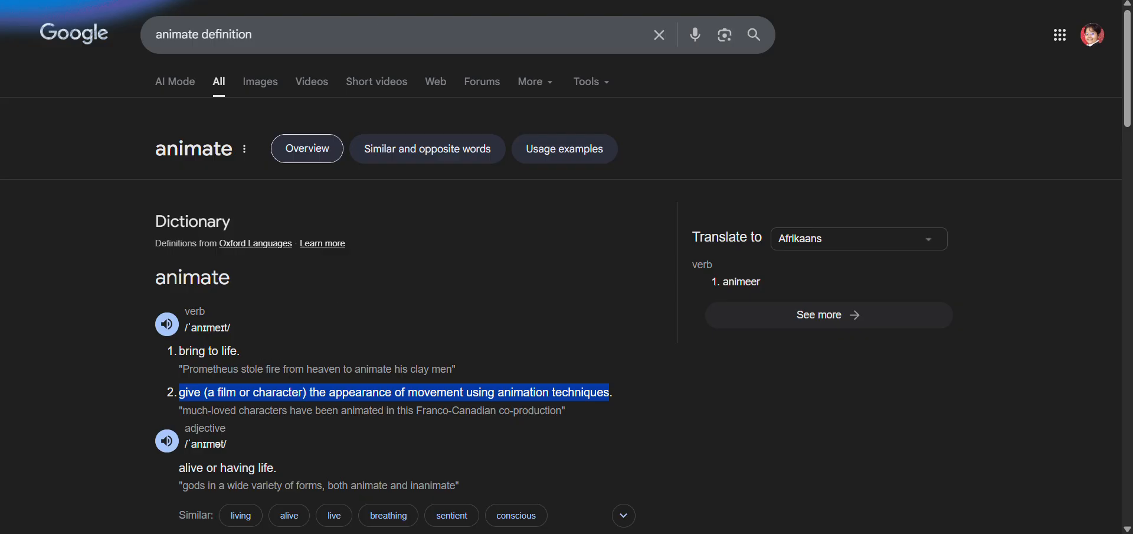
key(ctrl+Tab)
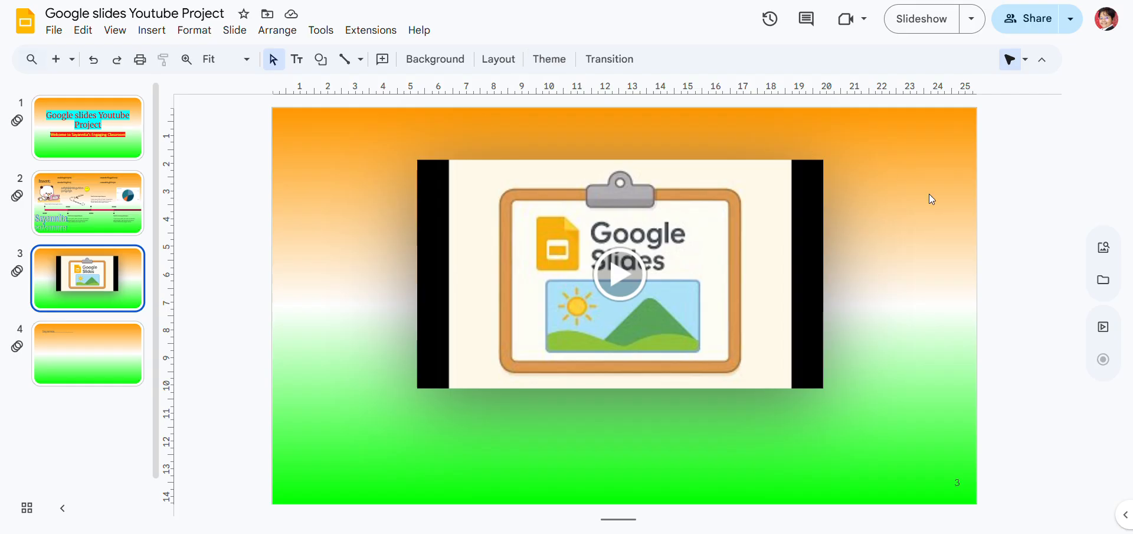
click(723, 249)
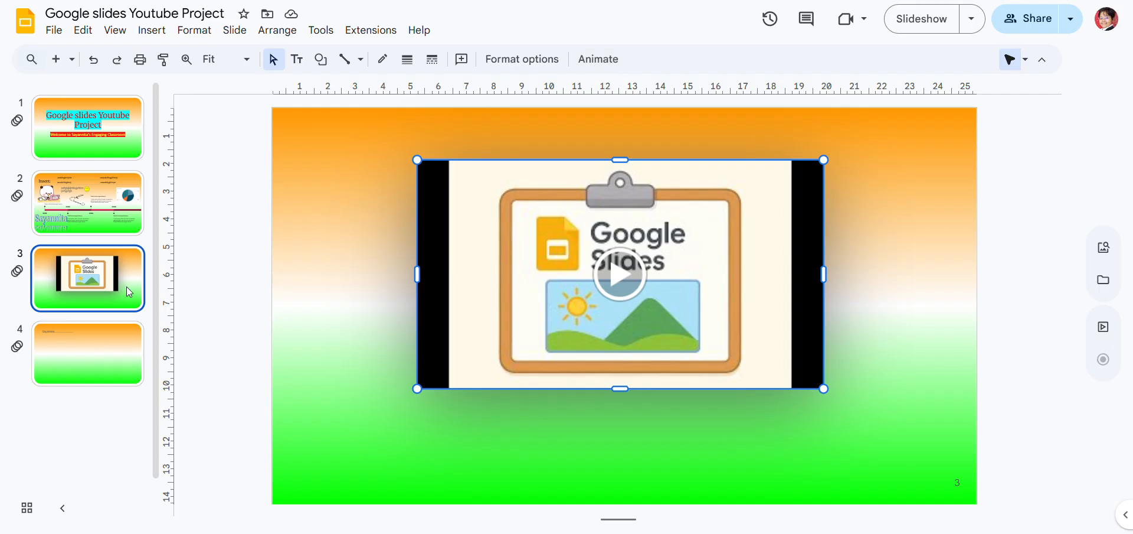
Locate the Animate option for the welcome subtitle on slide 1
click(102, 120)
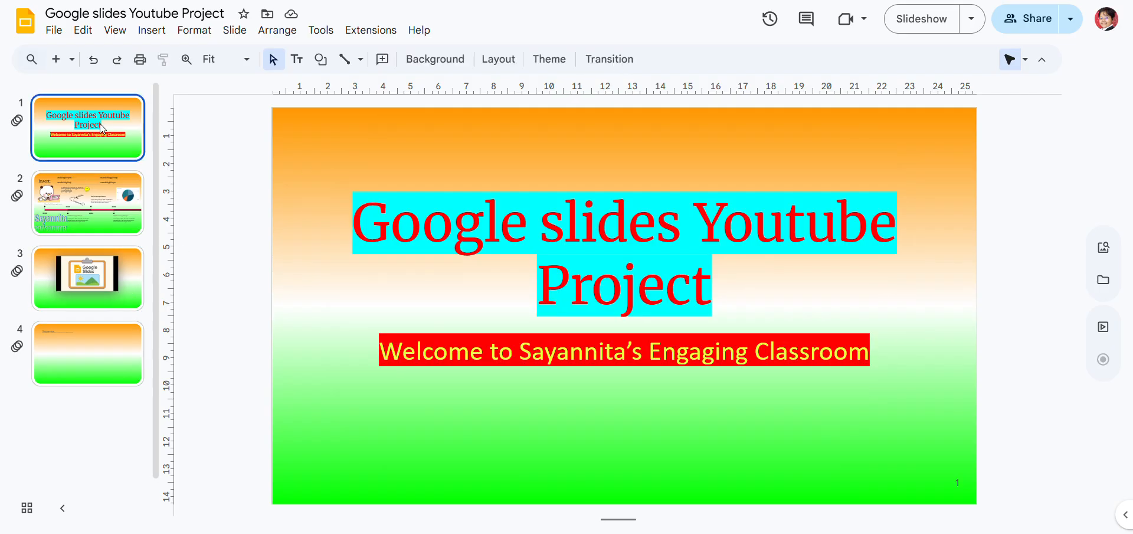
click(528, 276)
click(538, 364)
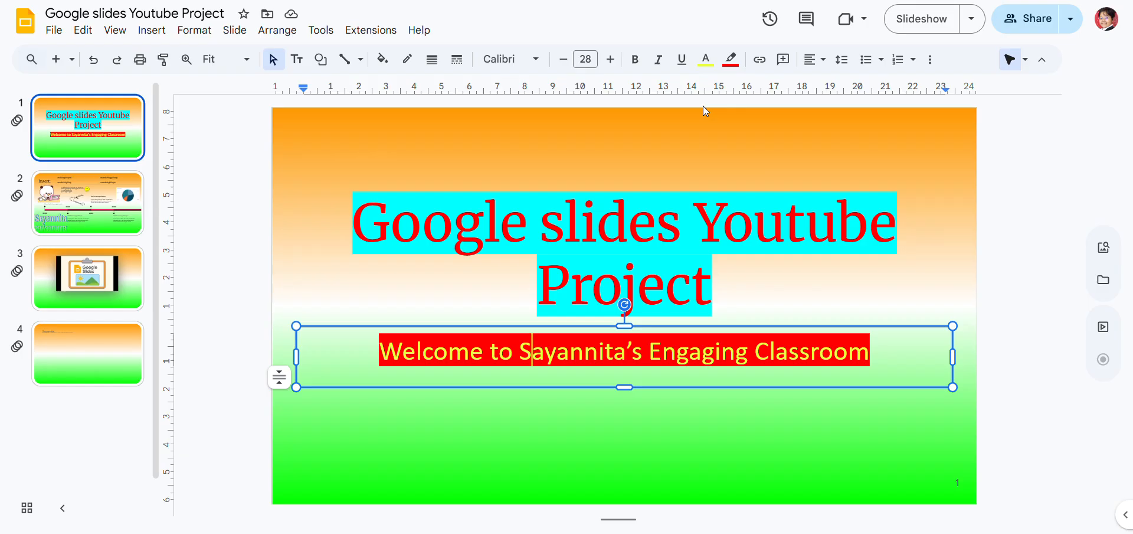
click(937, 64)
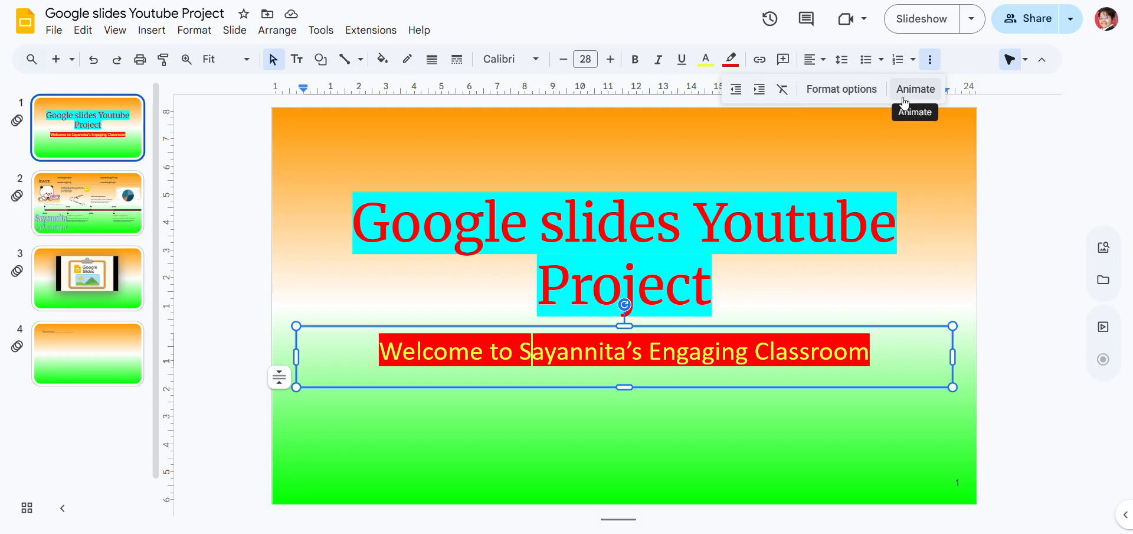
click(1027, 212)
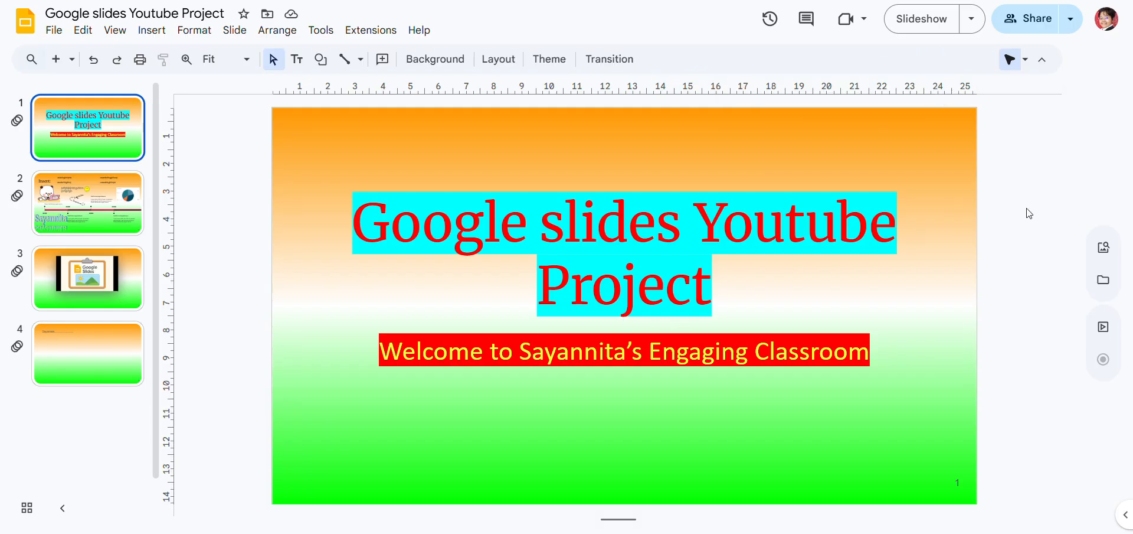
Check the start options of the slide 3 video's Play (on click) animation and delete that animation
click(104, 267)
click(690, 258)
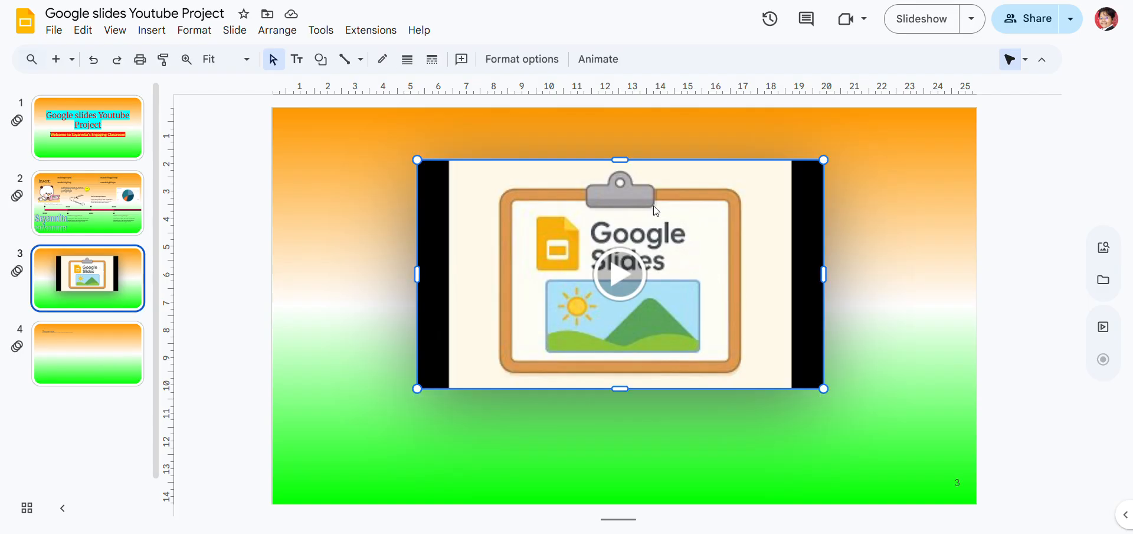
click(584, 64)
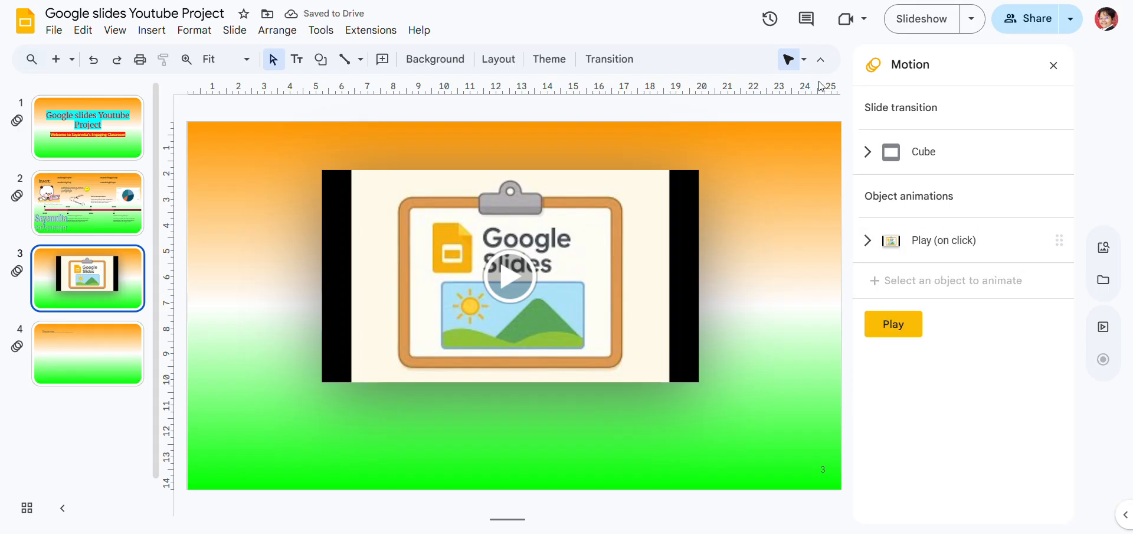
click(924, 247)
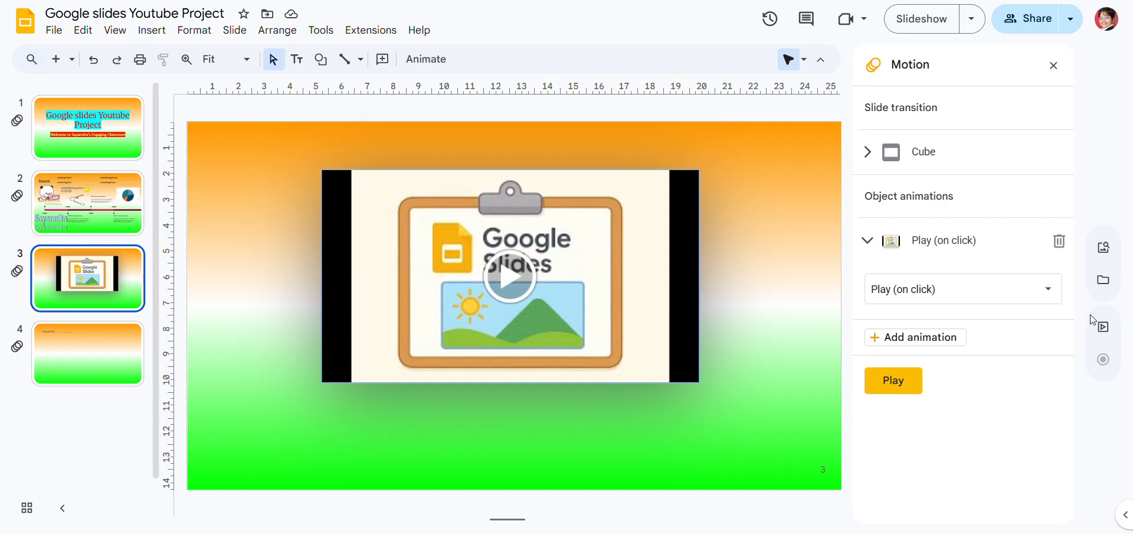
click(1034, 289)
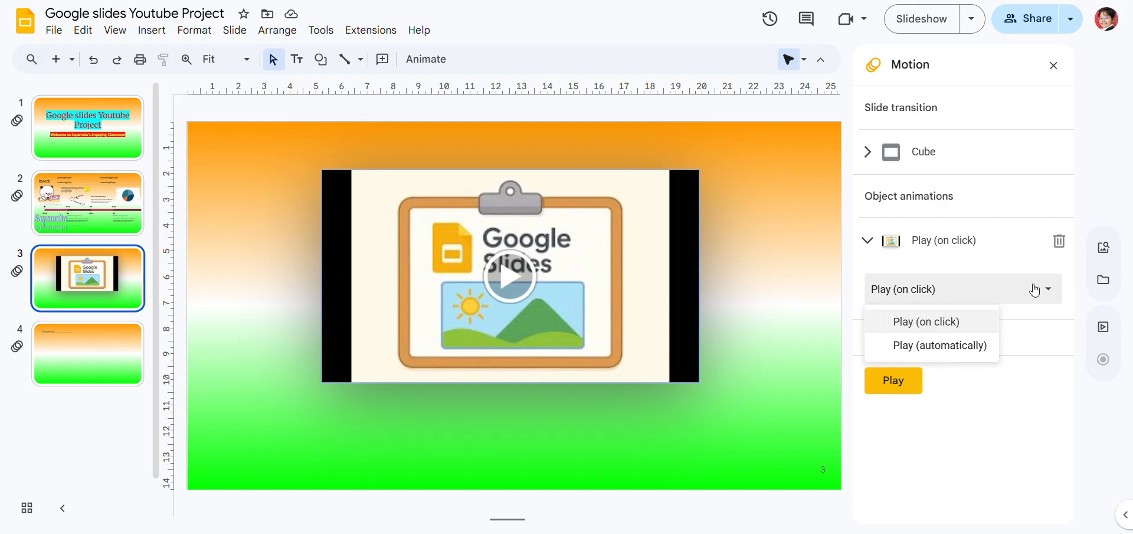
click(1035, 288)
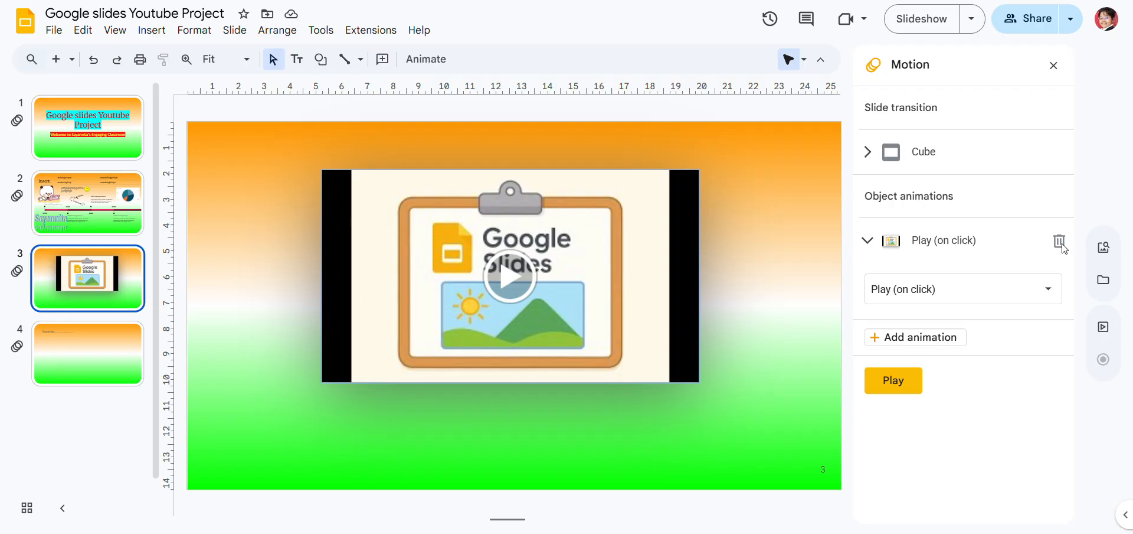
click(1059, 242)
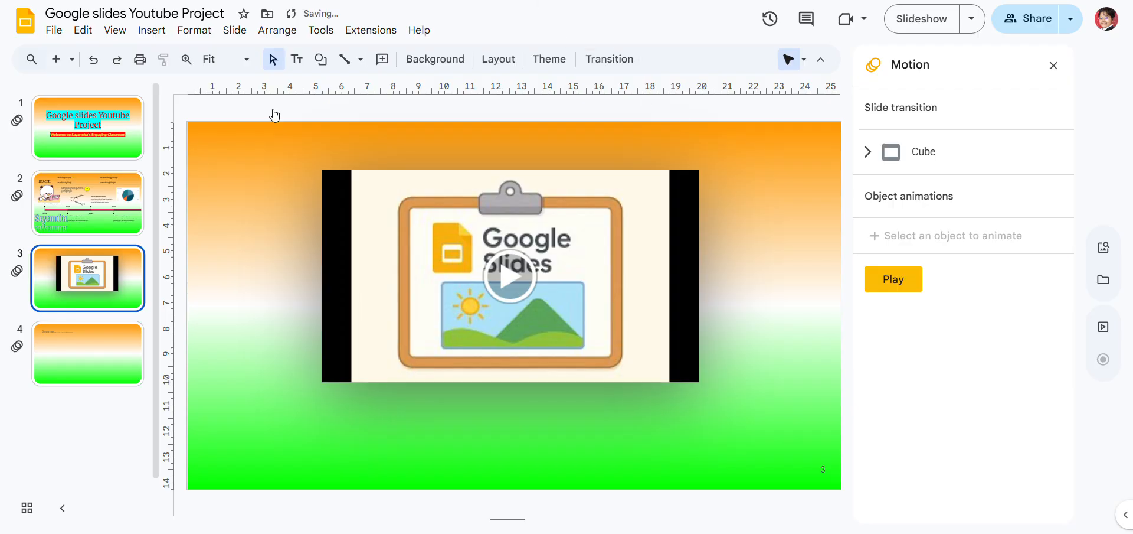
Add an object animation to the welcome subtitle on slide 1
key(Up)
key(Up)
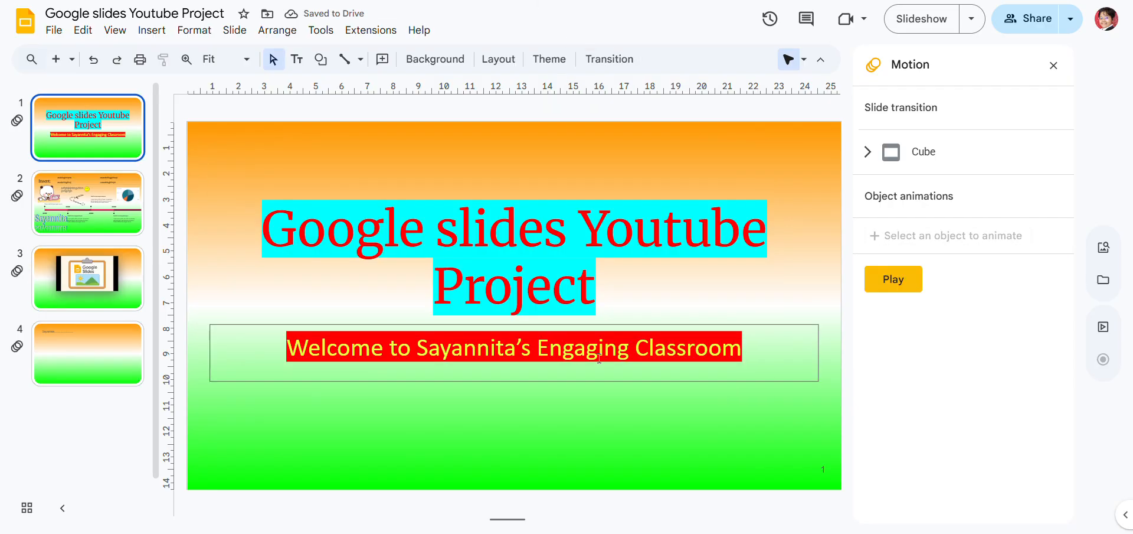
click(599, 359)
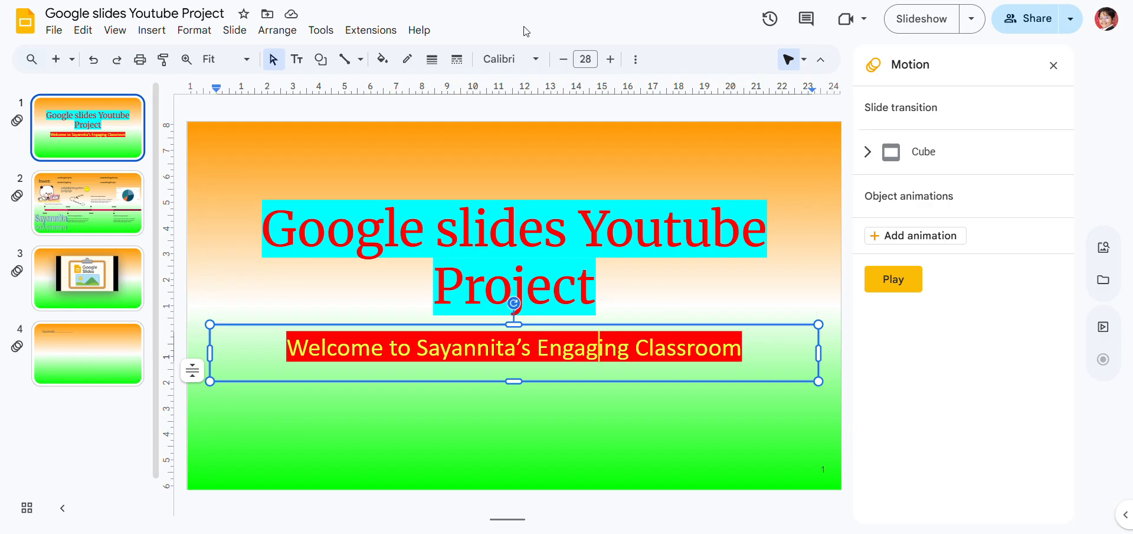
click(1054, 65)
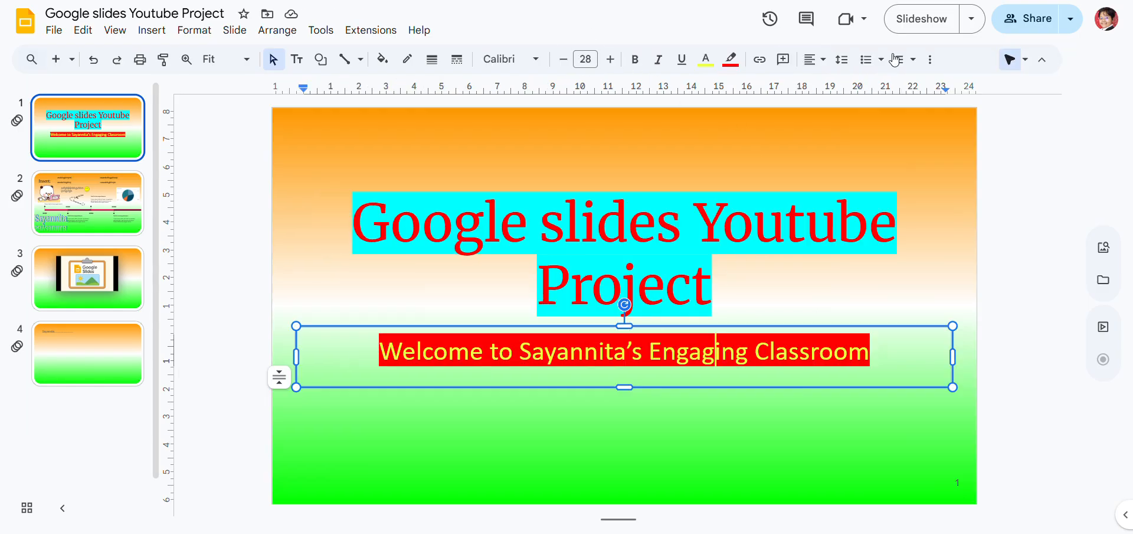
click(930, 59)
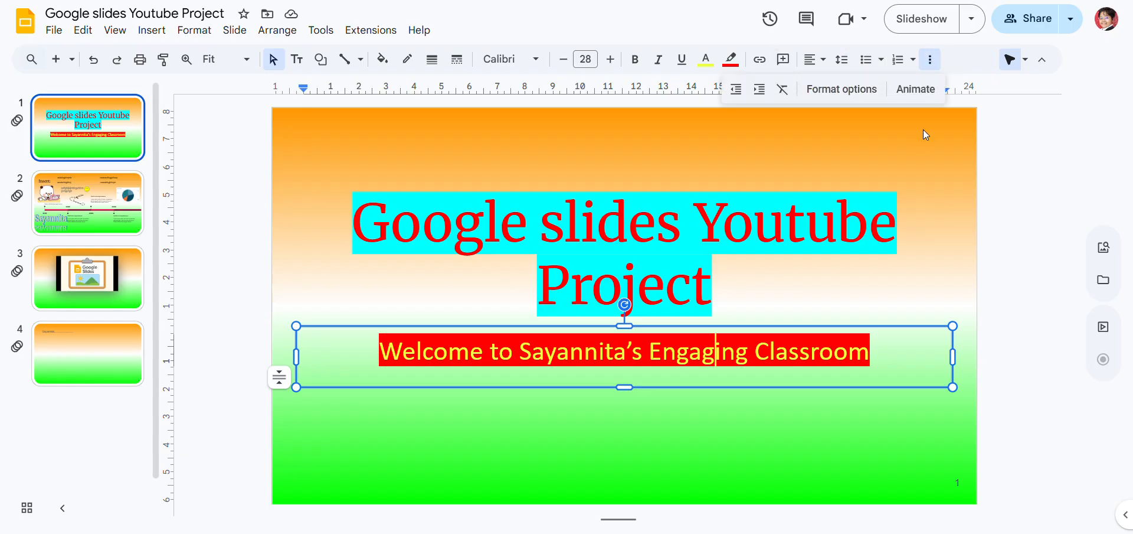
click(923, 89)
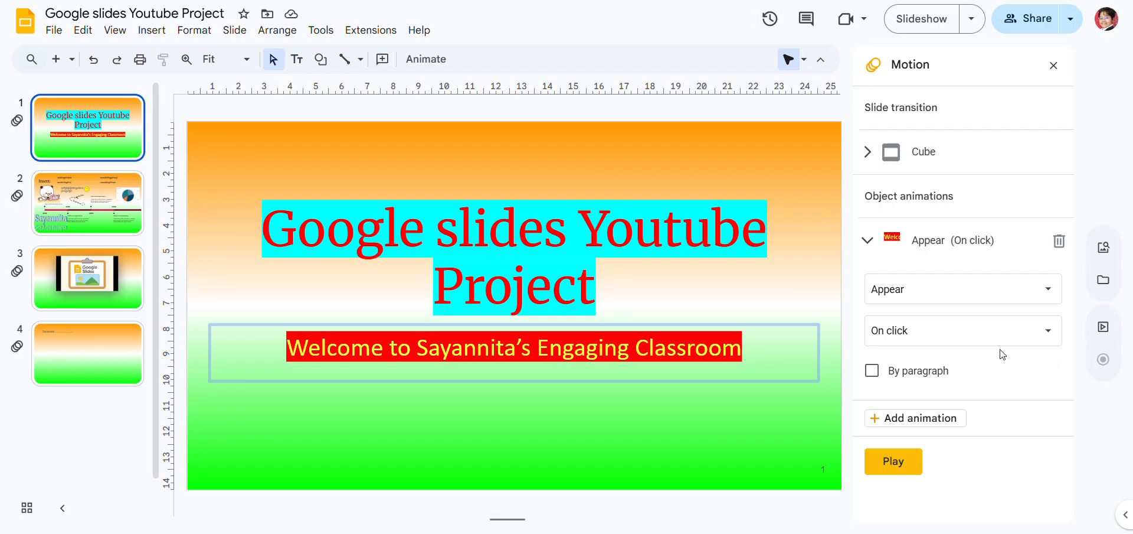
Review the available animation effects, keep Appear for the welcome subtitle, and preview it
click(983, 301)
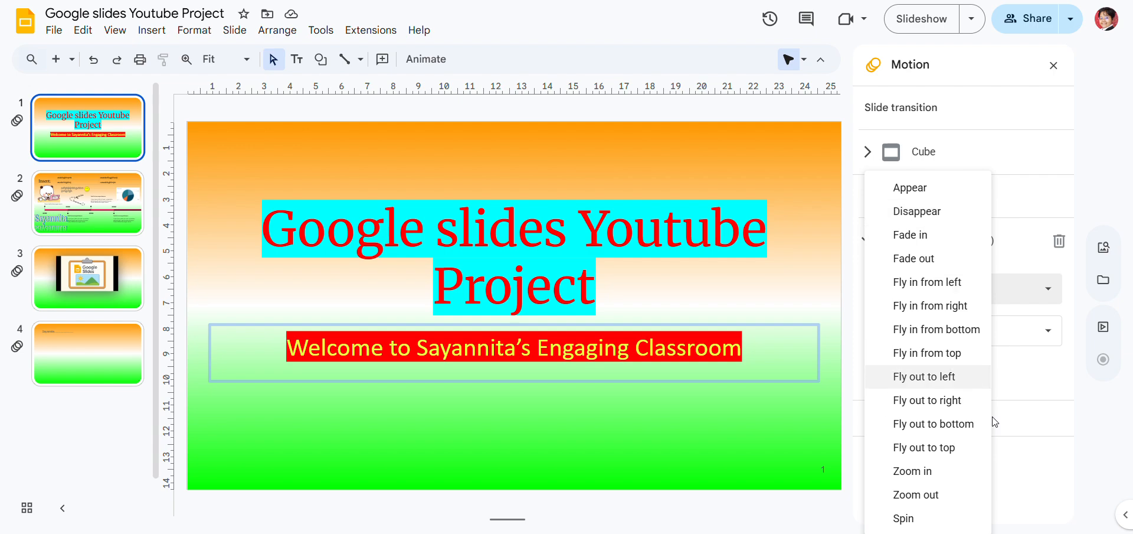
key(Down)
key(Down)
key(Down)
key(Down)
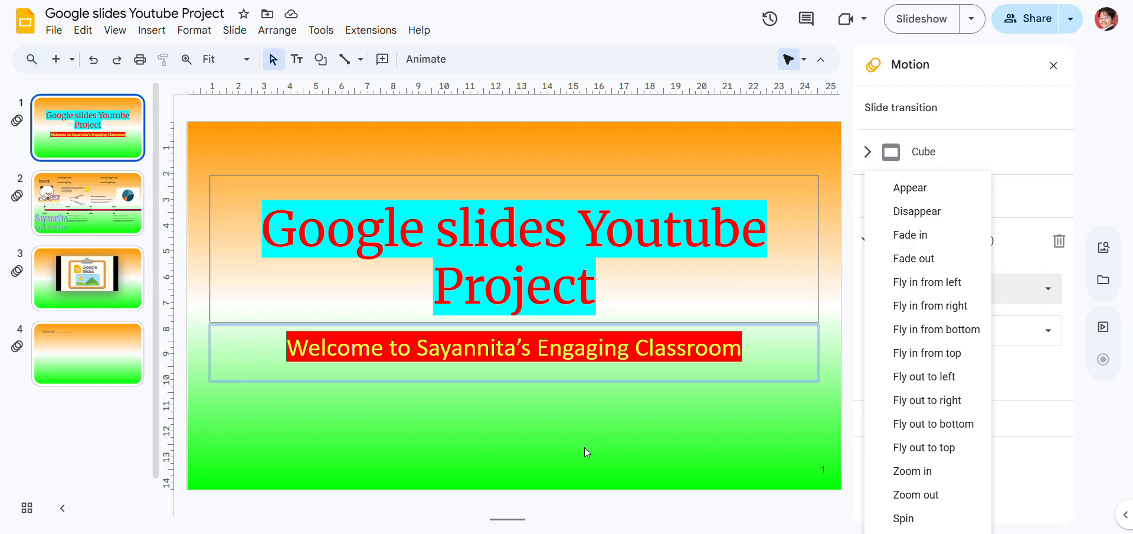
click(953, 194)
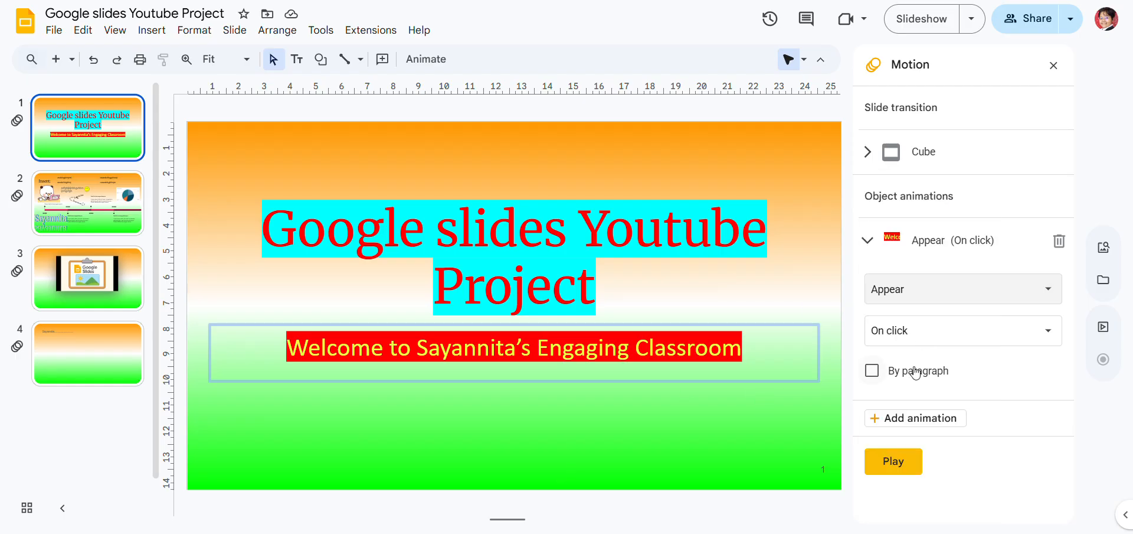
click(893, 461)
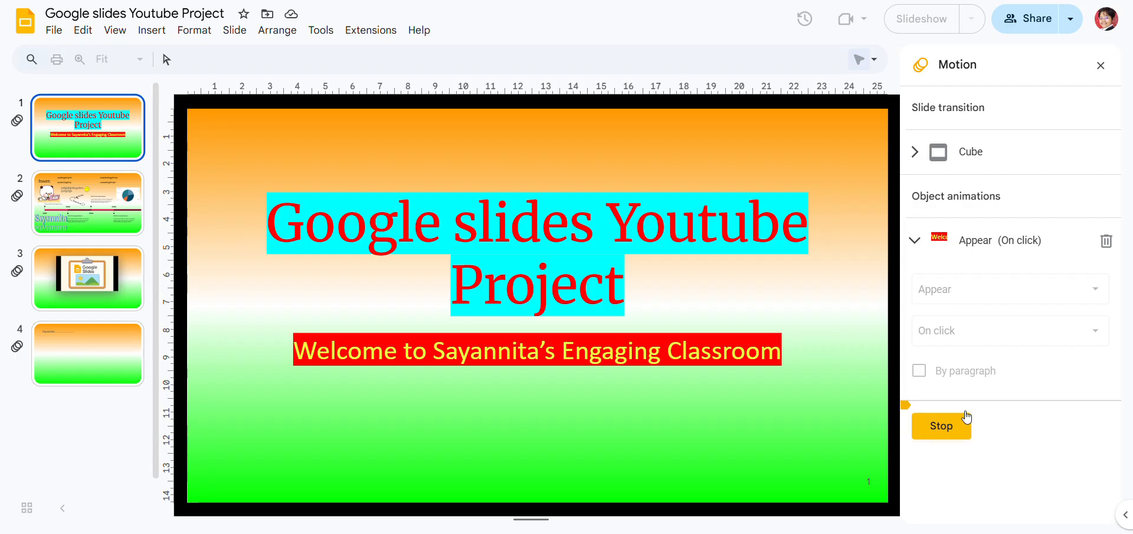
click(927, 427)
Set the welcome subtitle's animation effect to Disappear and preview it on the slide
click(1002, 287)
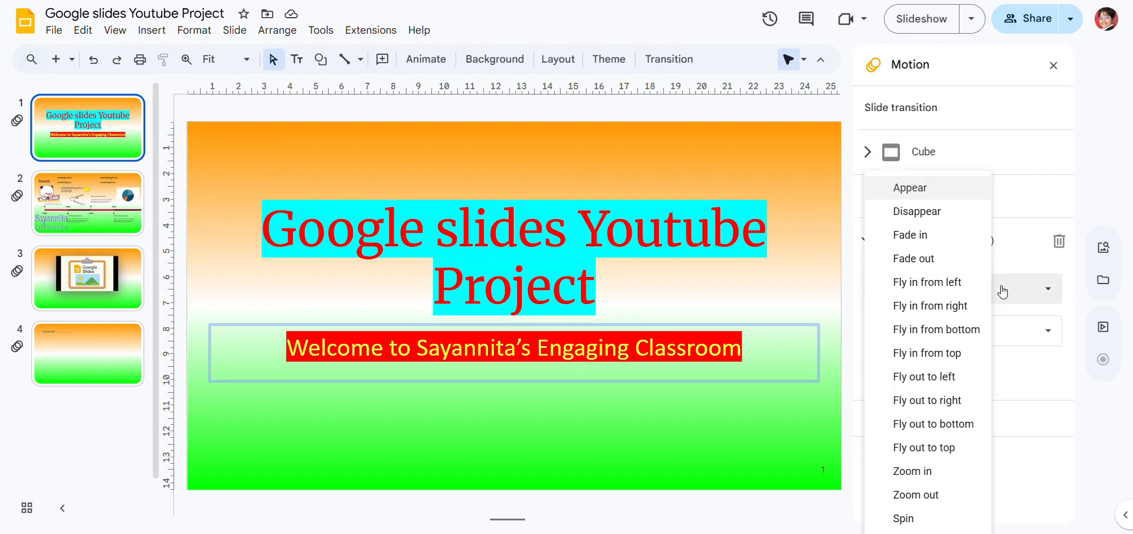
click(918, 218)
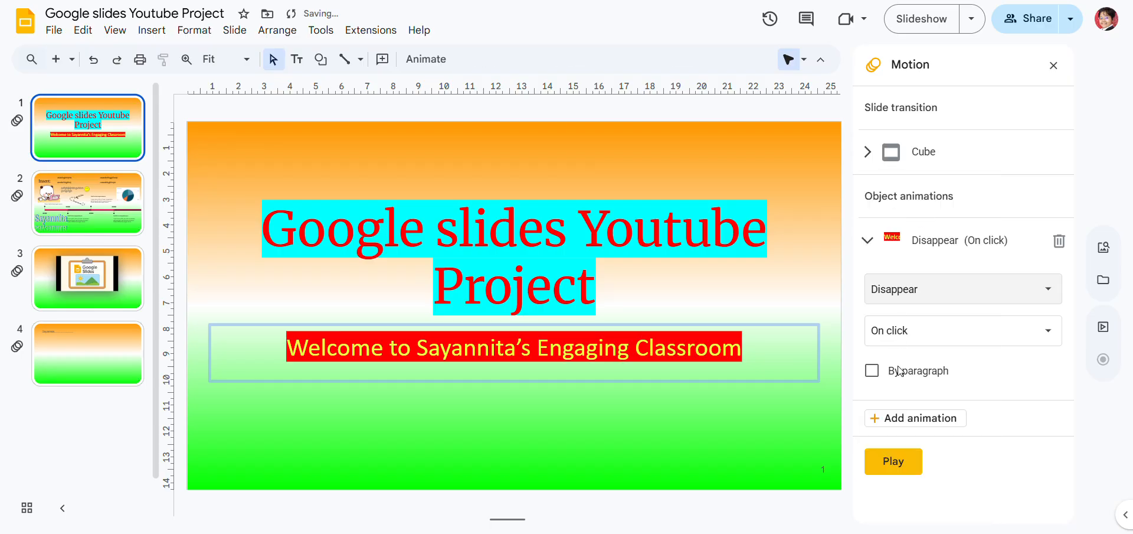
click(907, 457)
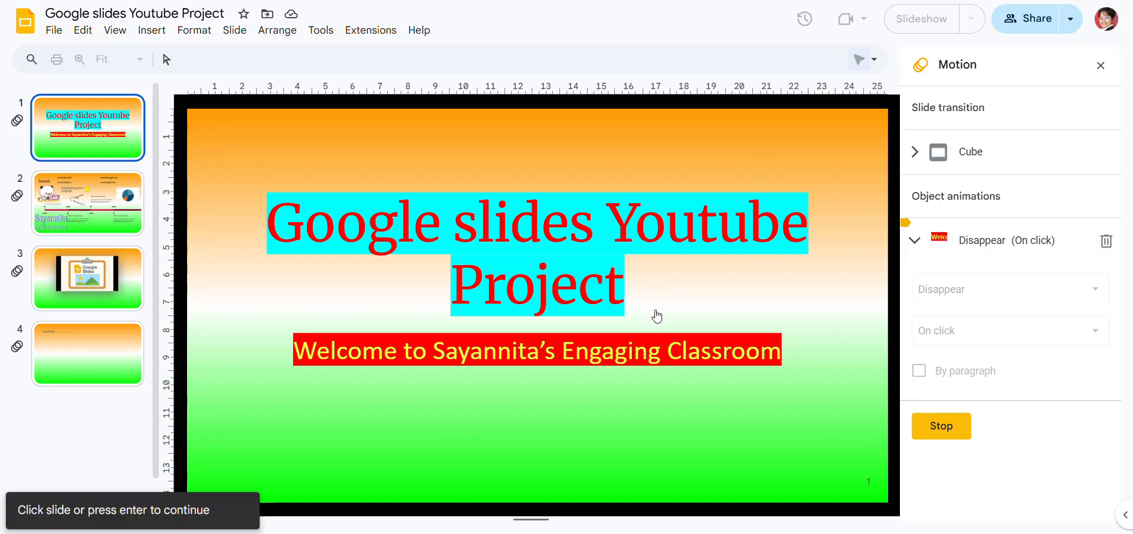
click(690, 386)
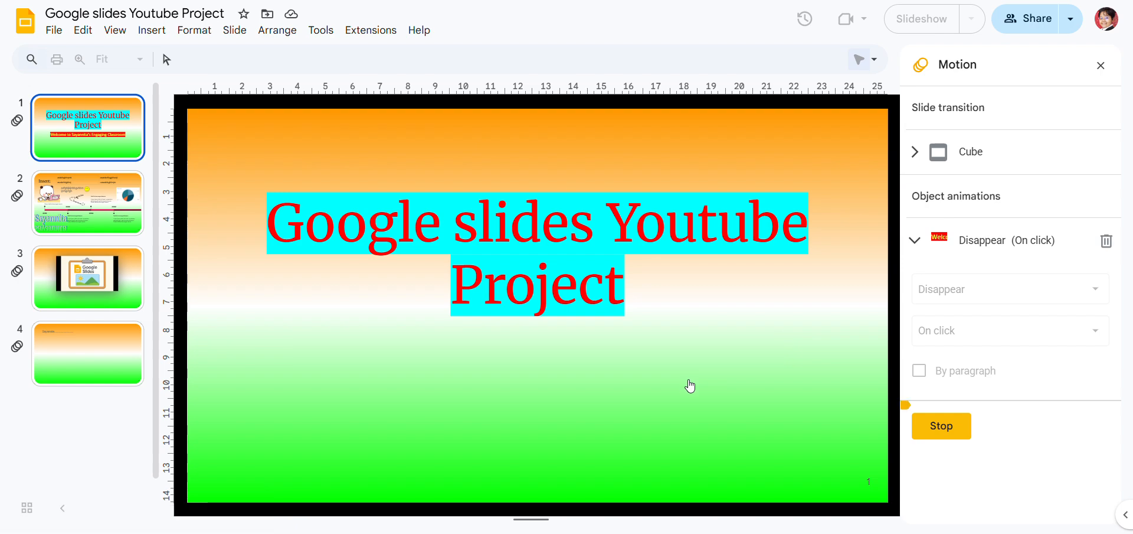
click(949, 431)
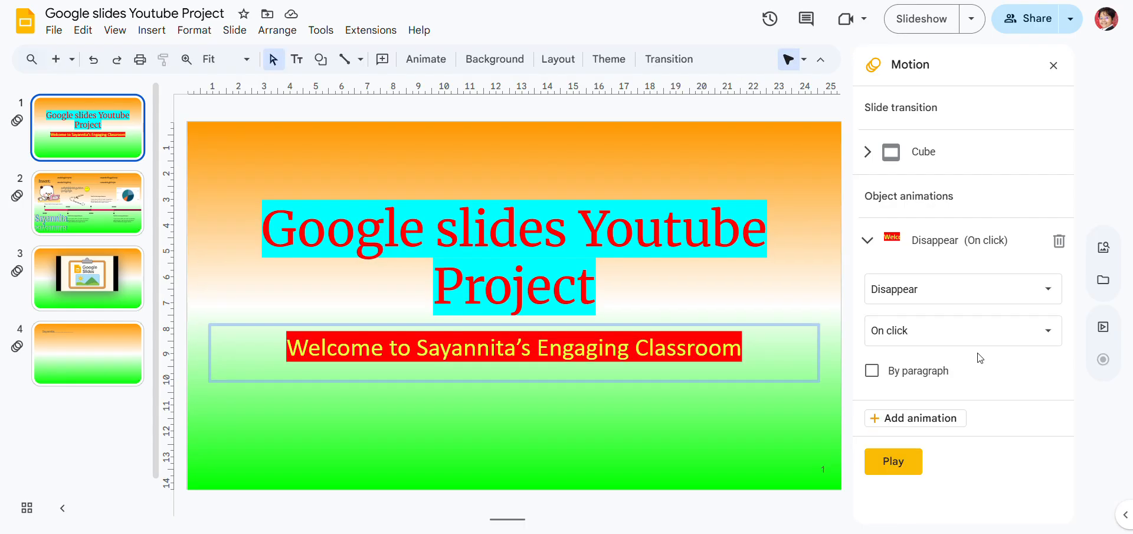
Set the welcome subtitle's animation to Fade in with a Medium duration and preview it
click(897, 289)
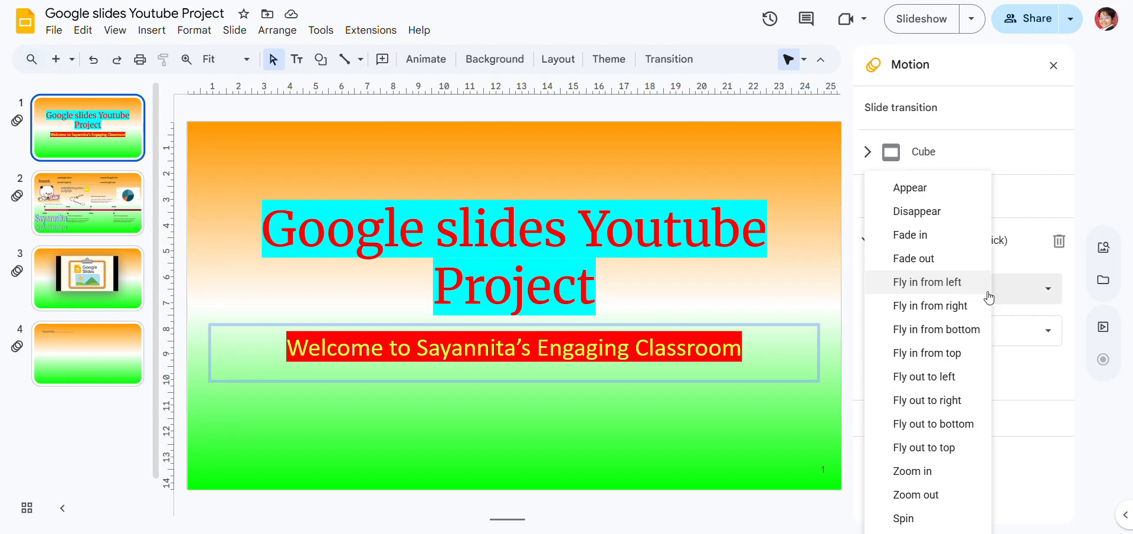
click(956, 239)
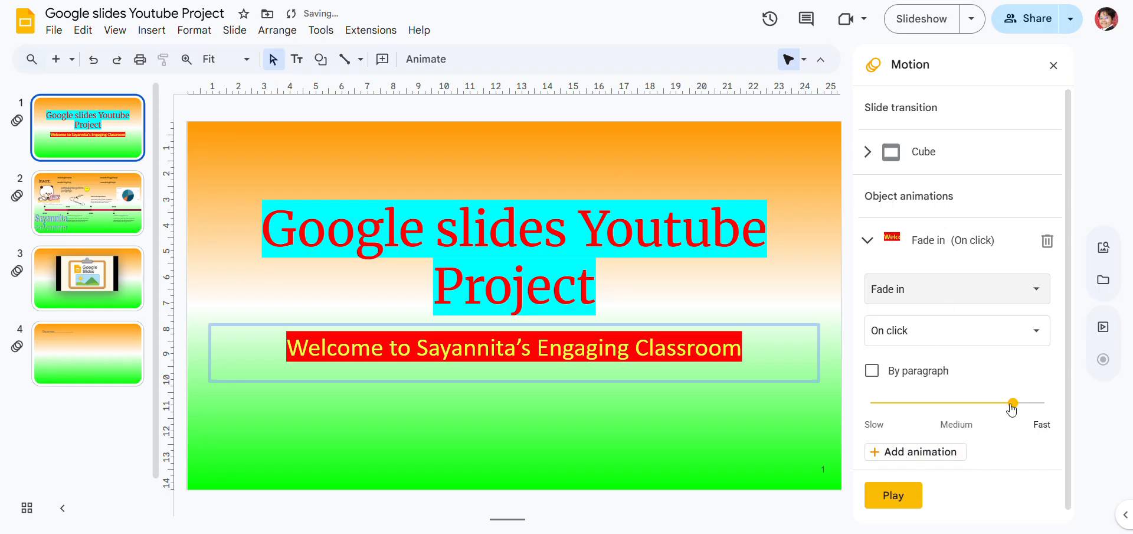
drag(1012, 406, 1054, 415)
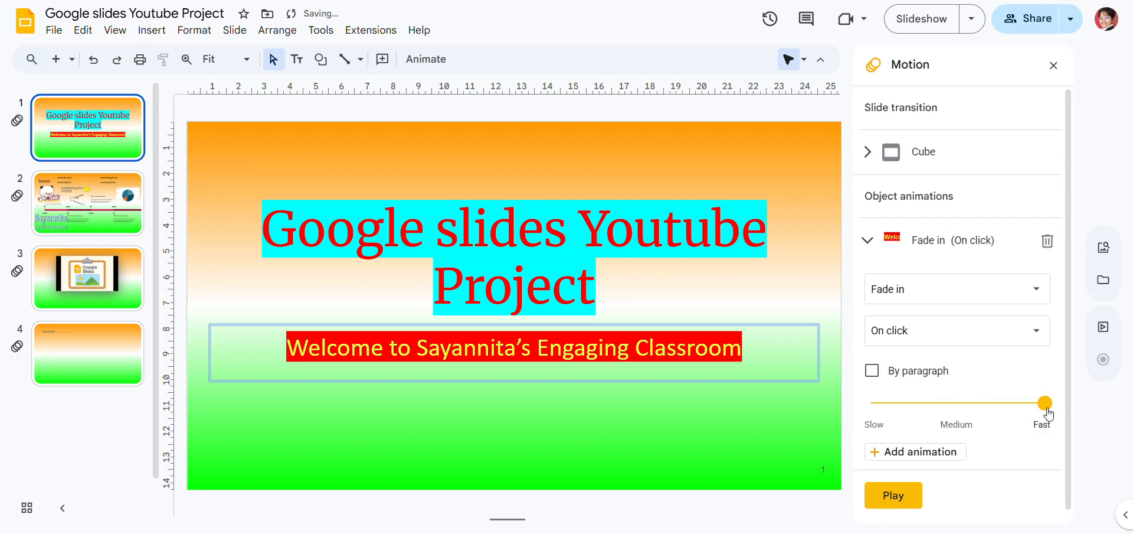
drag(1049, 414, 1041, 414)
drag(1037, 403, 952, 404)
click(888, 504)
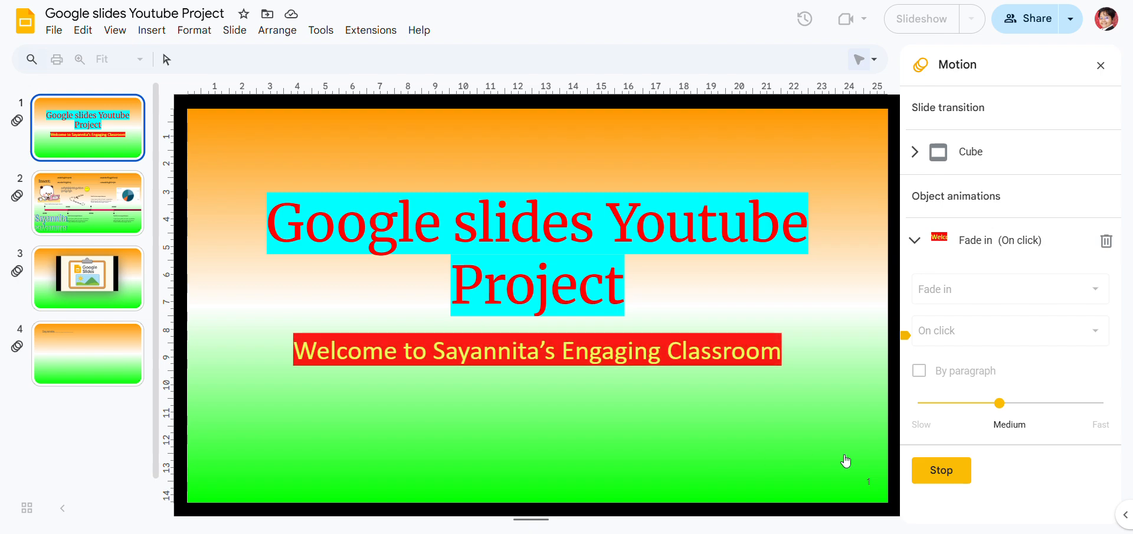
click(941, 470)
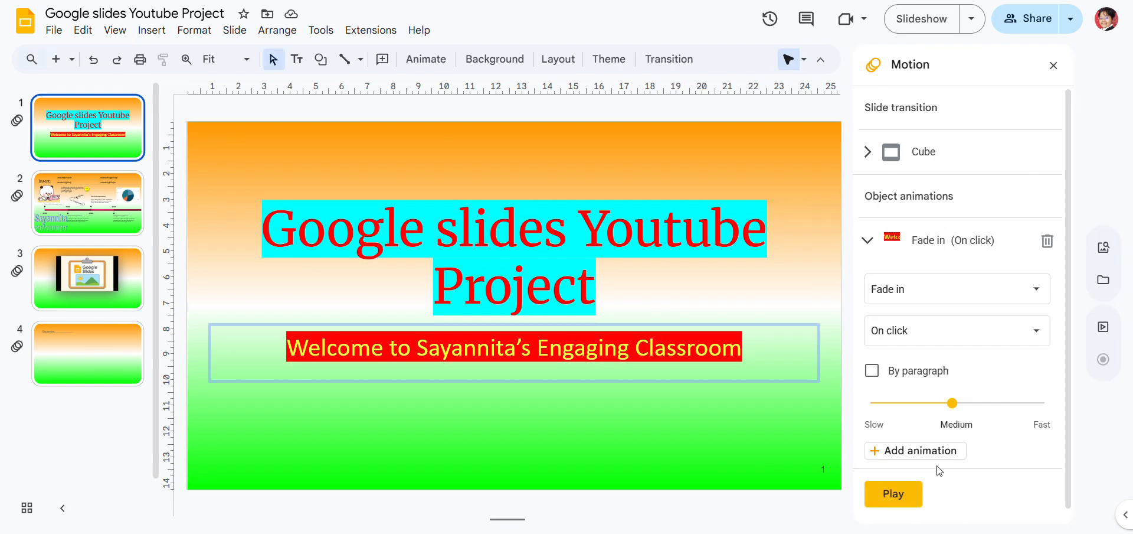
Set the welcome subtitle's animation effect to Fly in from left and preview it on the slide
click(951, 293)
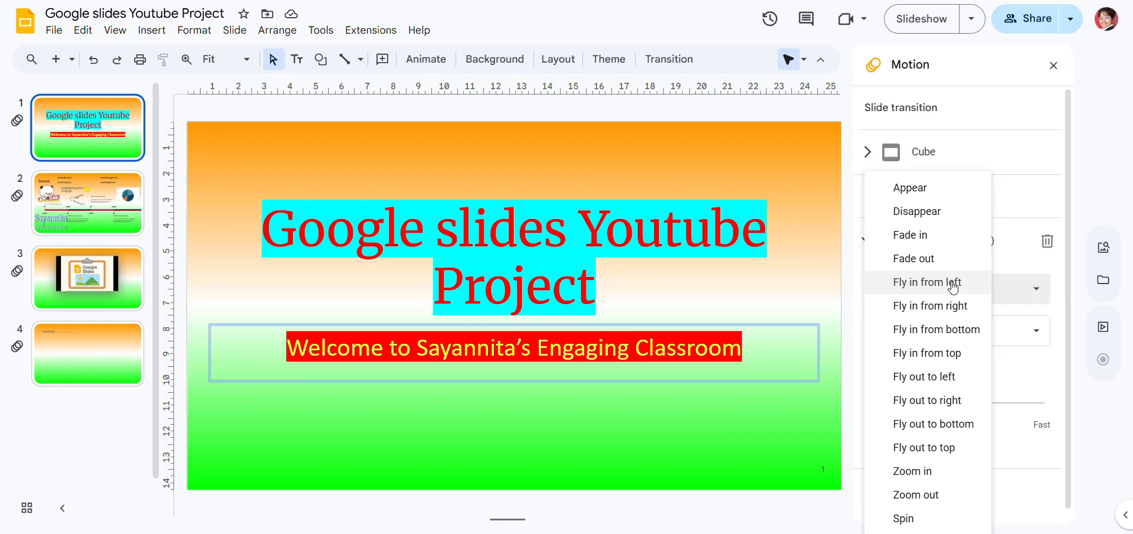
click(952, 284)
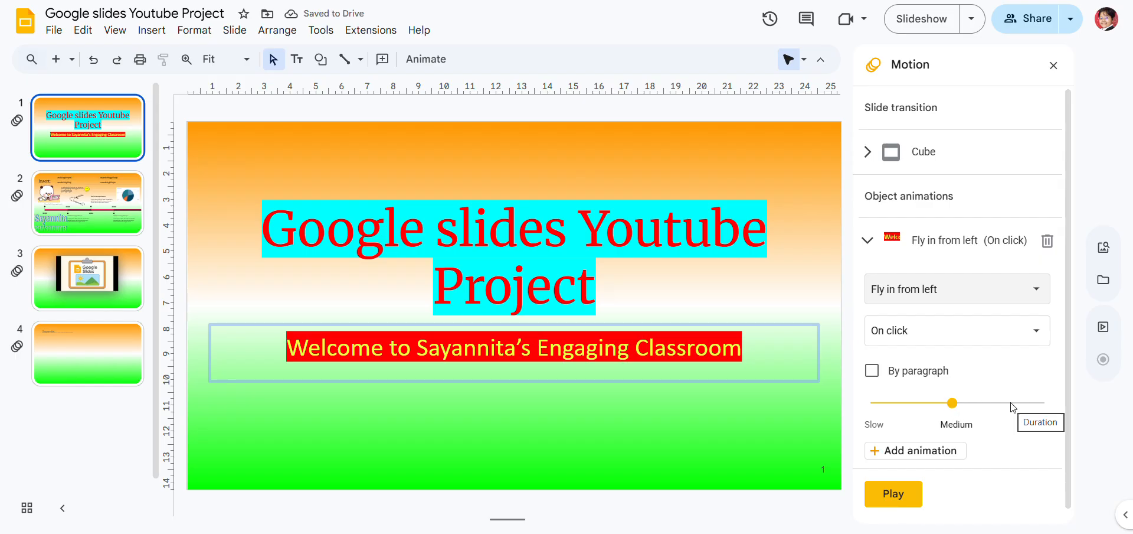
click(893, 495)
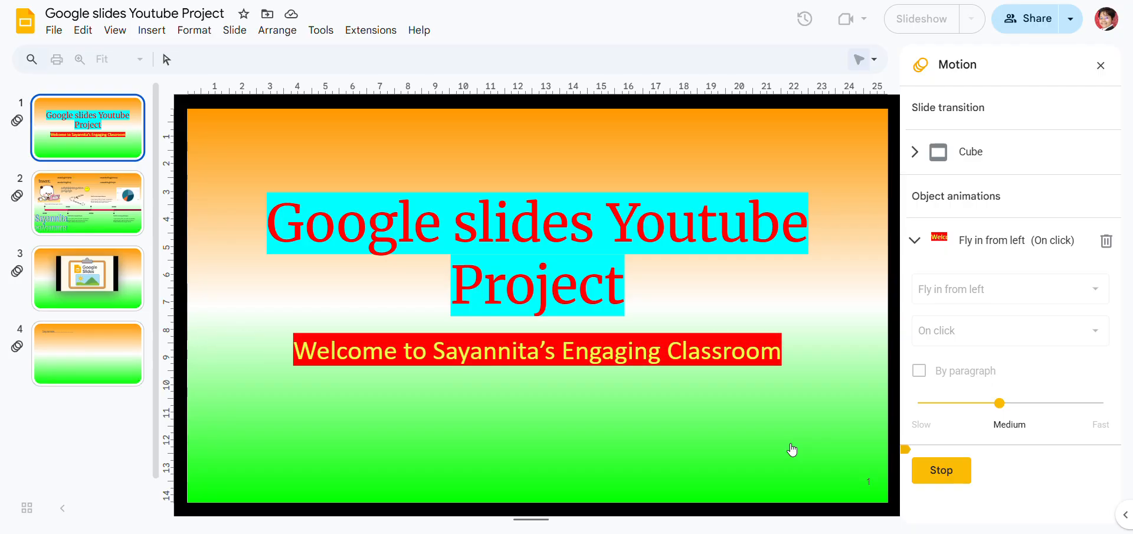
click(956, 472)
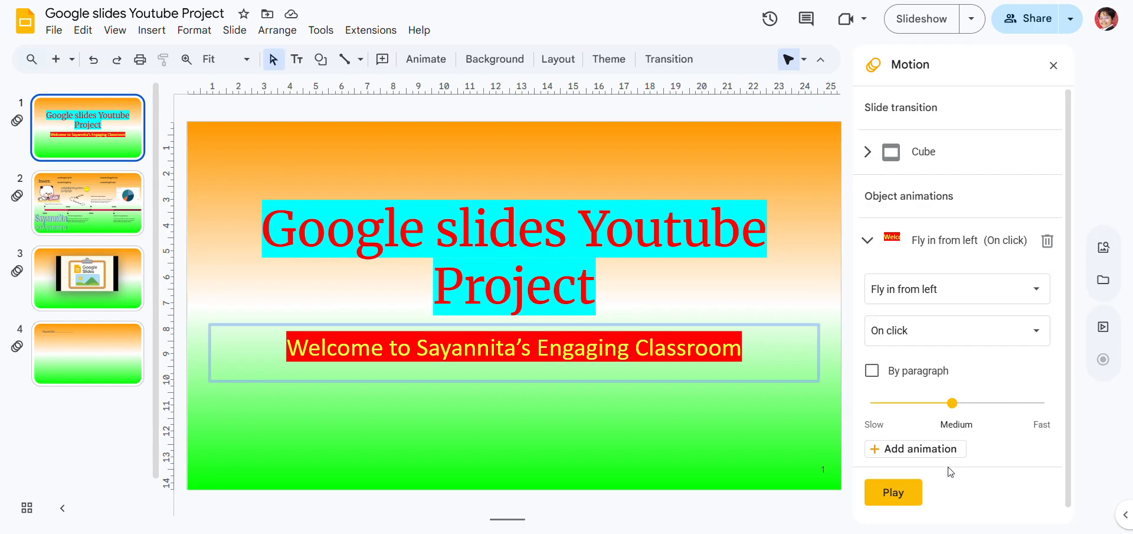
Review the available effects, set the welcome subtitle's animation to Zoom in, and preview it
click(1008, 293)
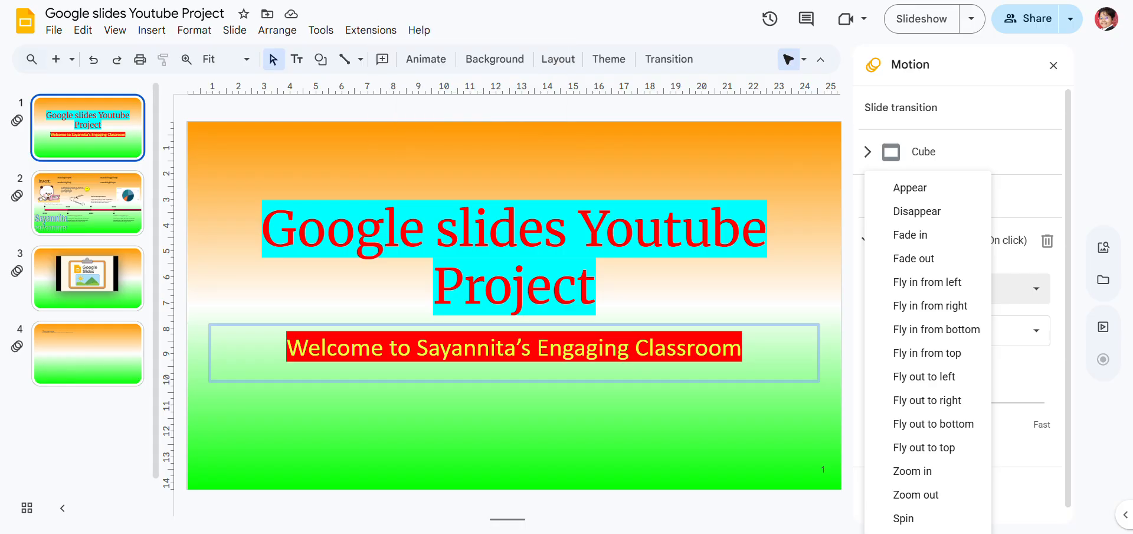
click(495, 0)
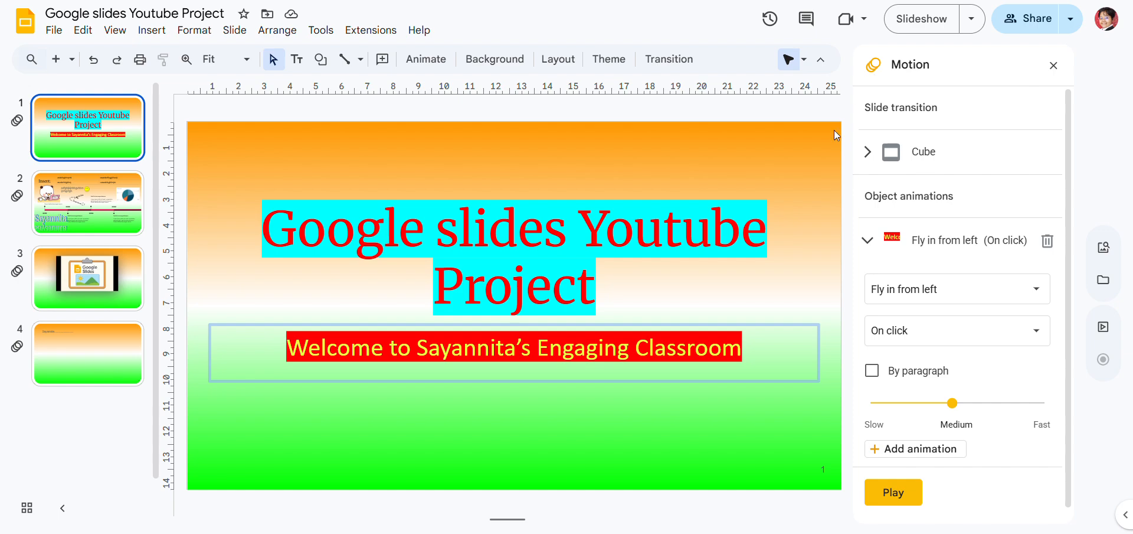
click(903, 290)
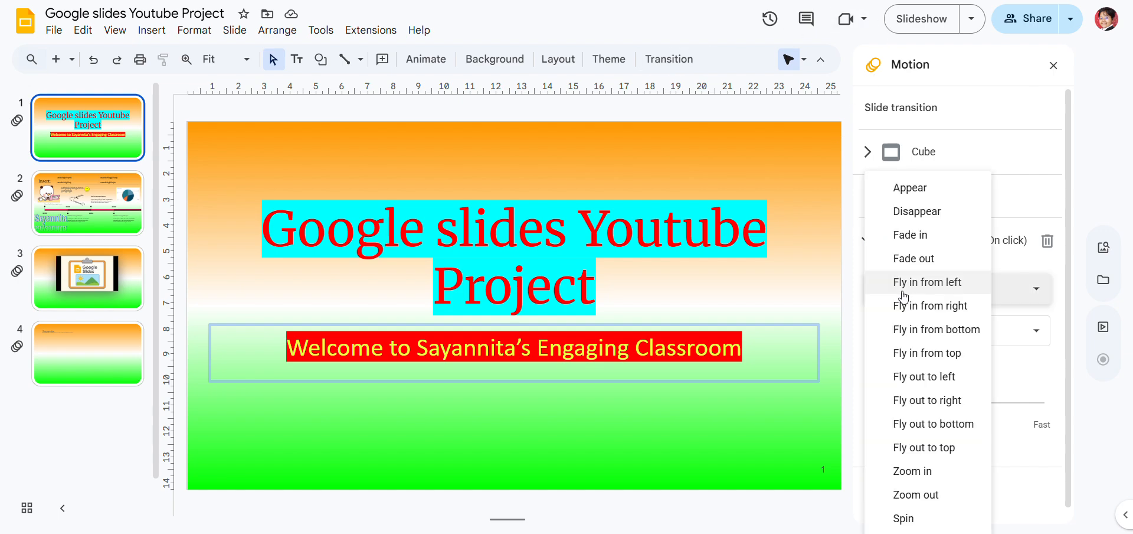
click(914, 472)
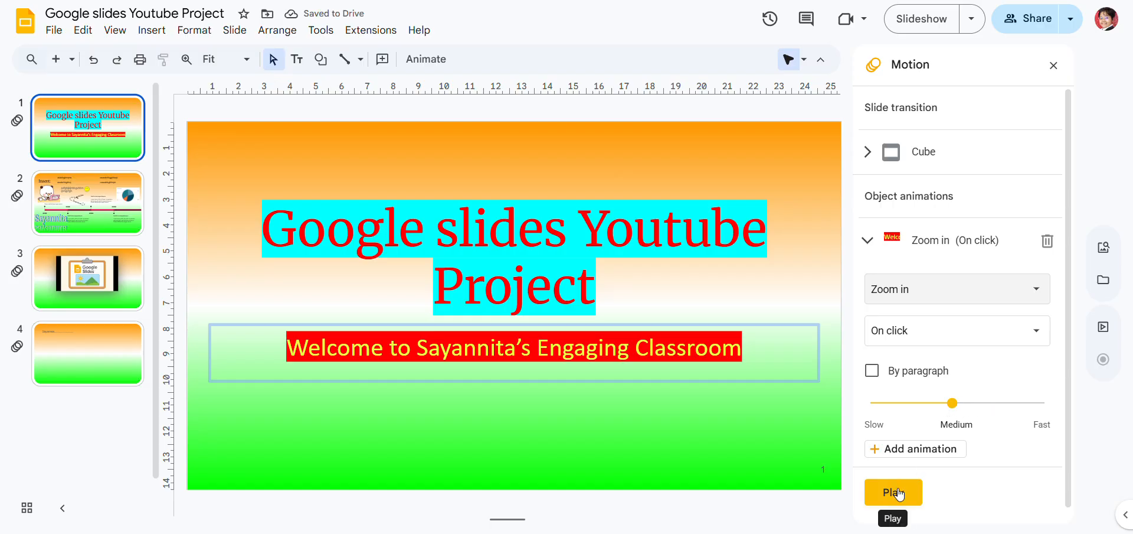
click(898, 491)
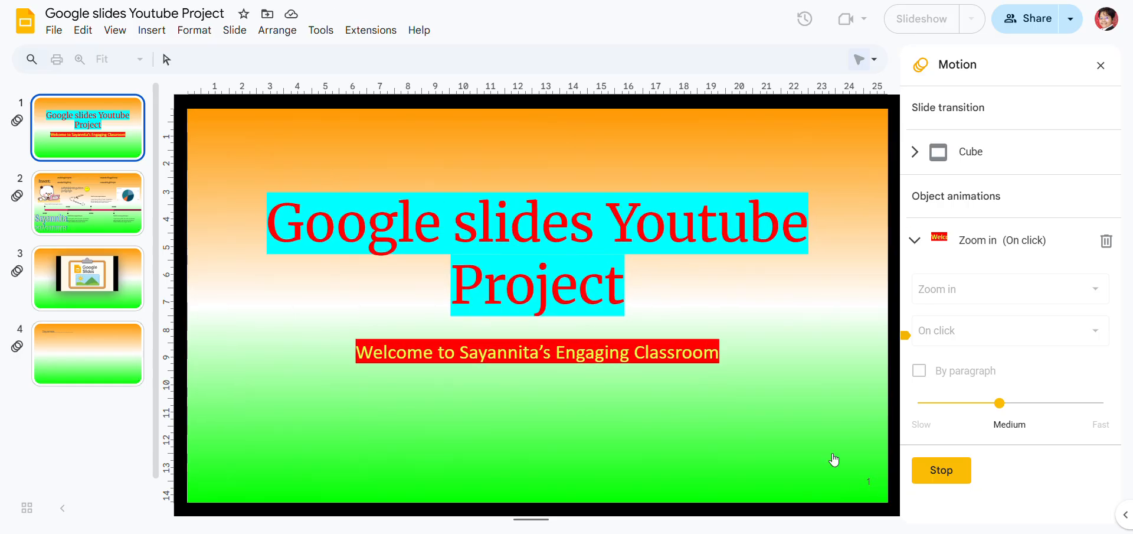
click(959, 472)
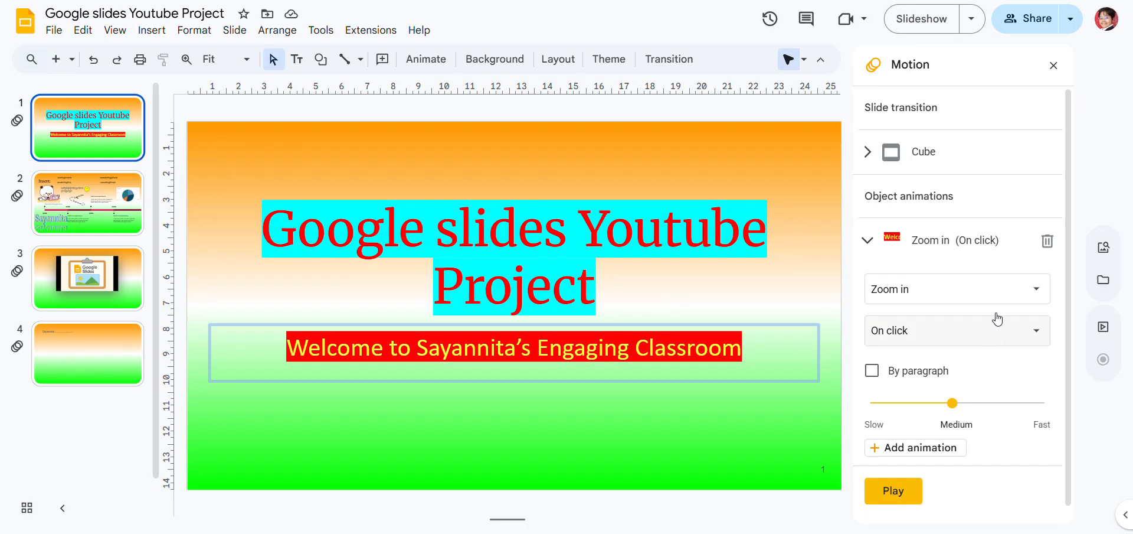
Change the welcome subtitle's animation effect to Zoom out and preview it on the slide
click(991, 295)
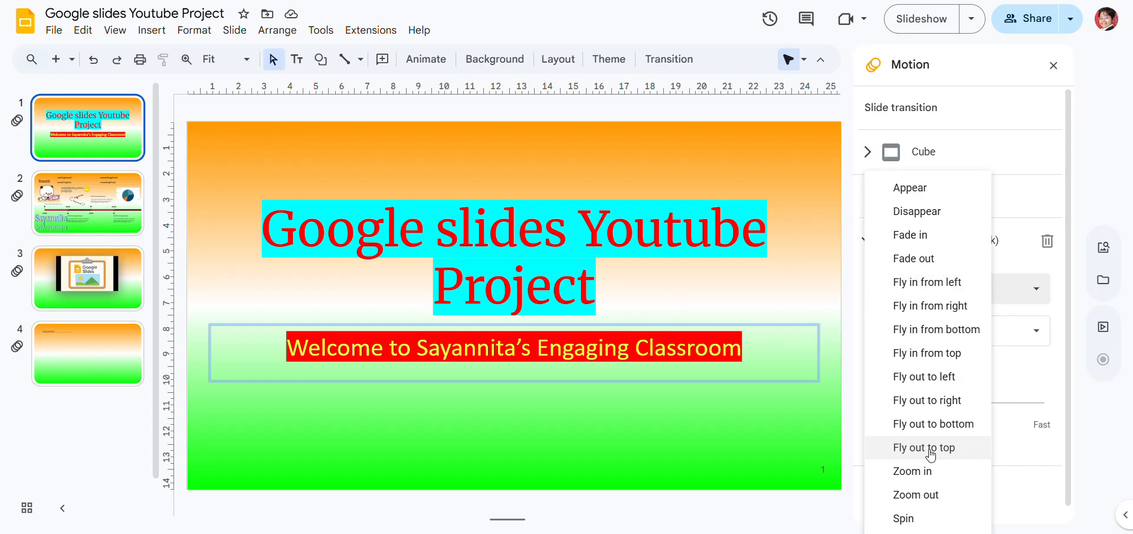
click(928, 494)
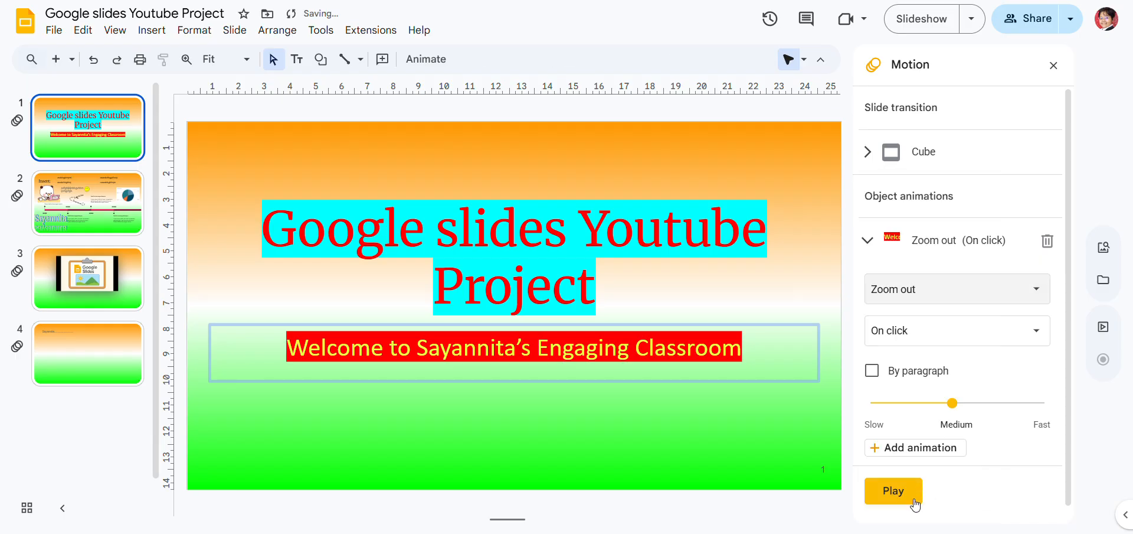
click(891, 499)
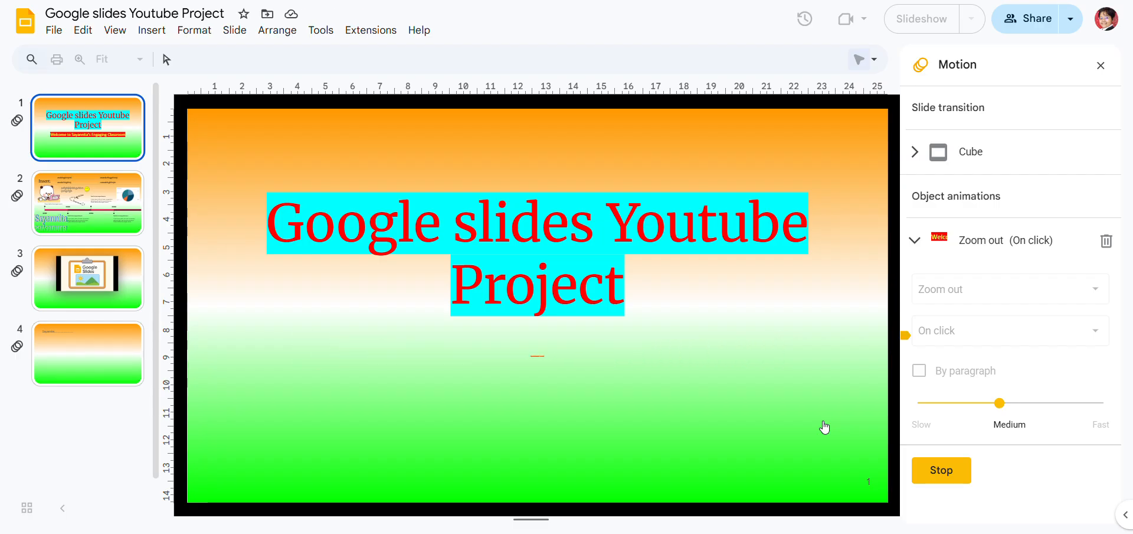
click(952, 482)
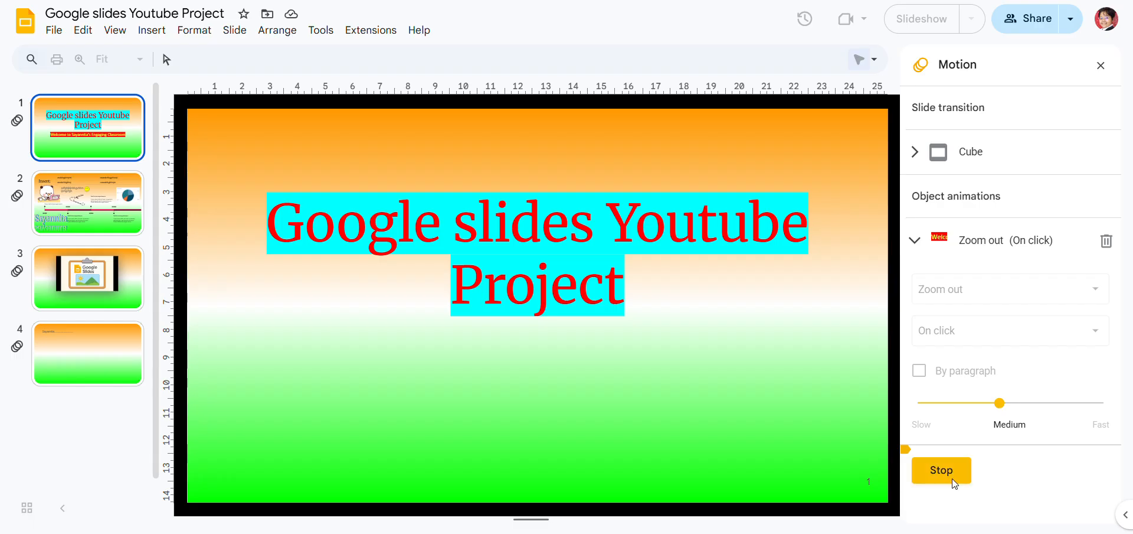
Change the welcome subtitle's animation effect to Spin and preview it on the slide
click(985, 288)
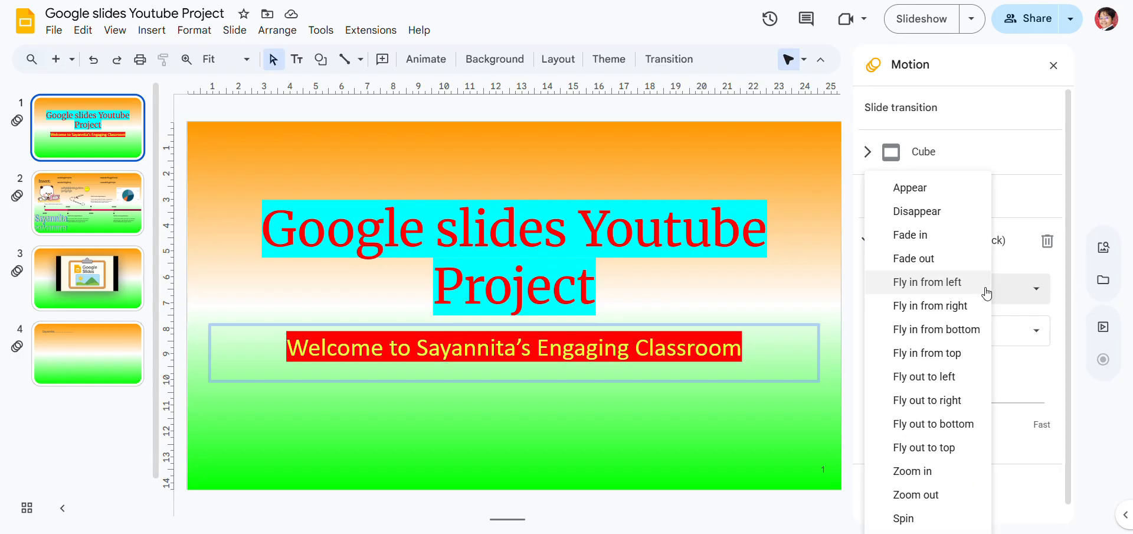
click(941, 522)
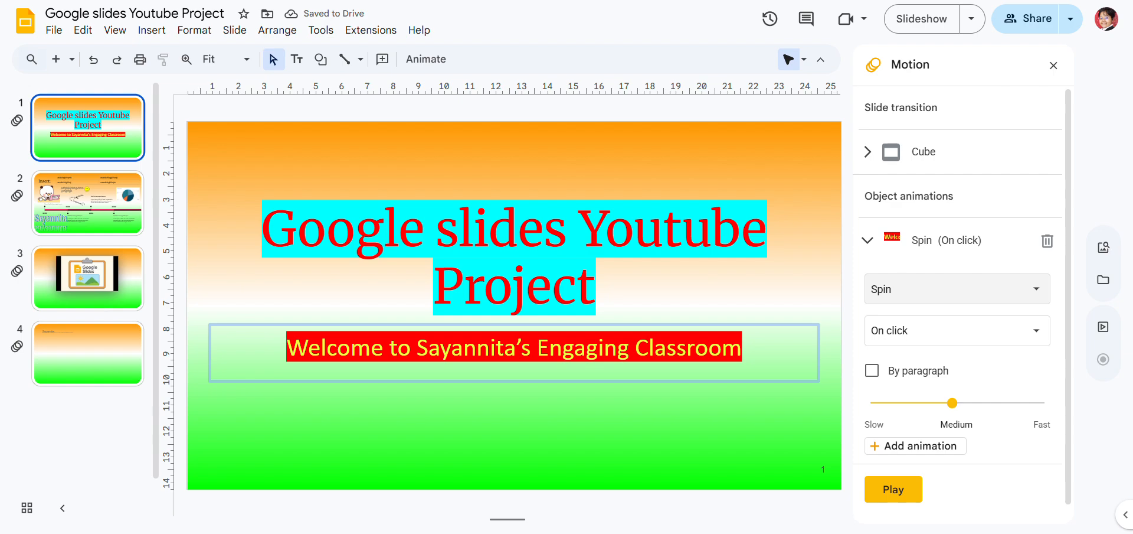
click(909, 494)
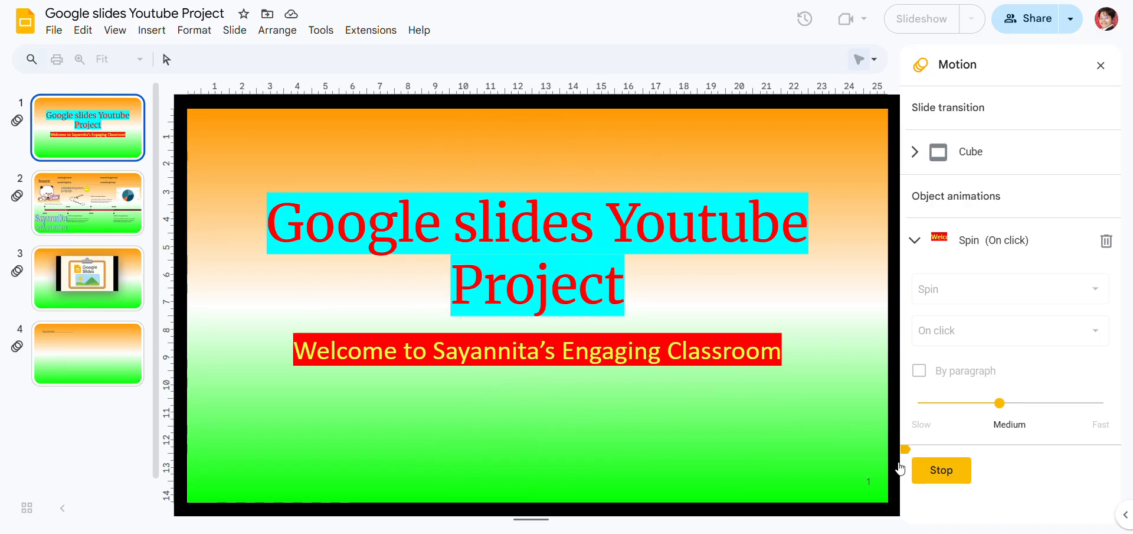
click(954, 467)
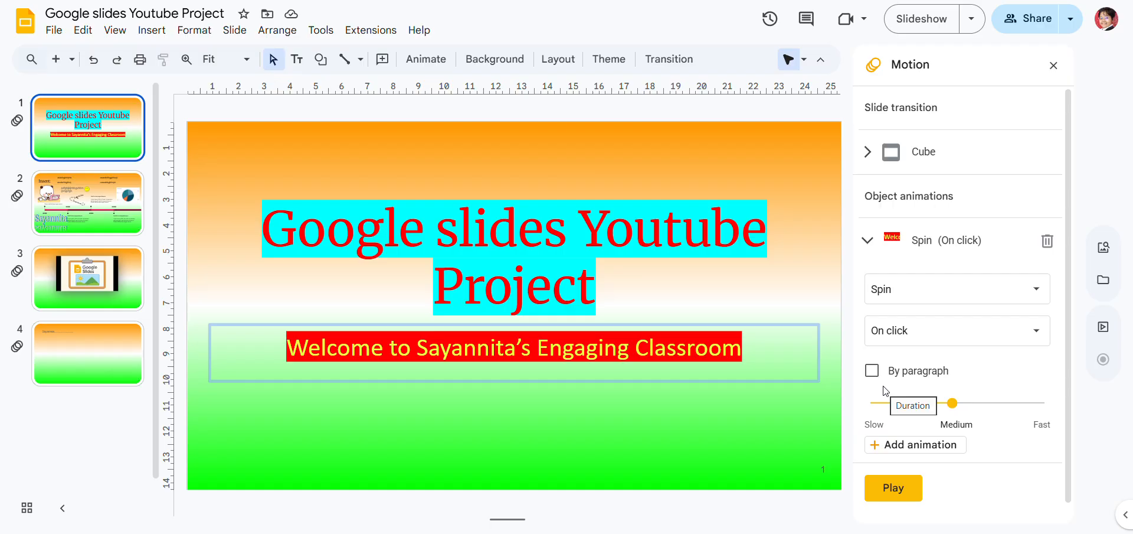
Add an object animation to the main title on slide 1 and set its effect to Zoom in
click(784, 424)
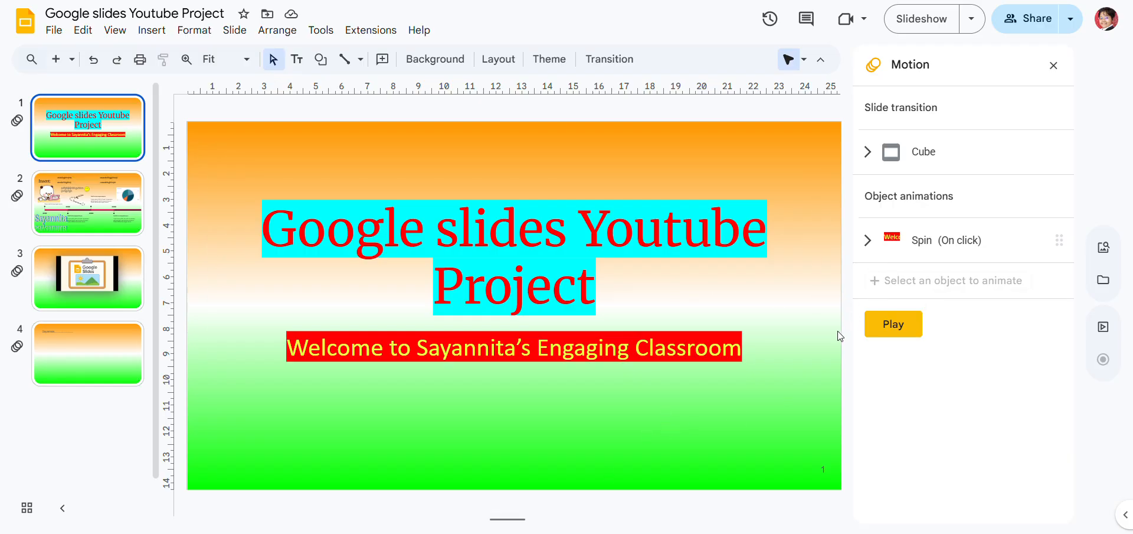
click(672, 277)
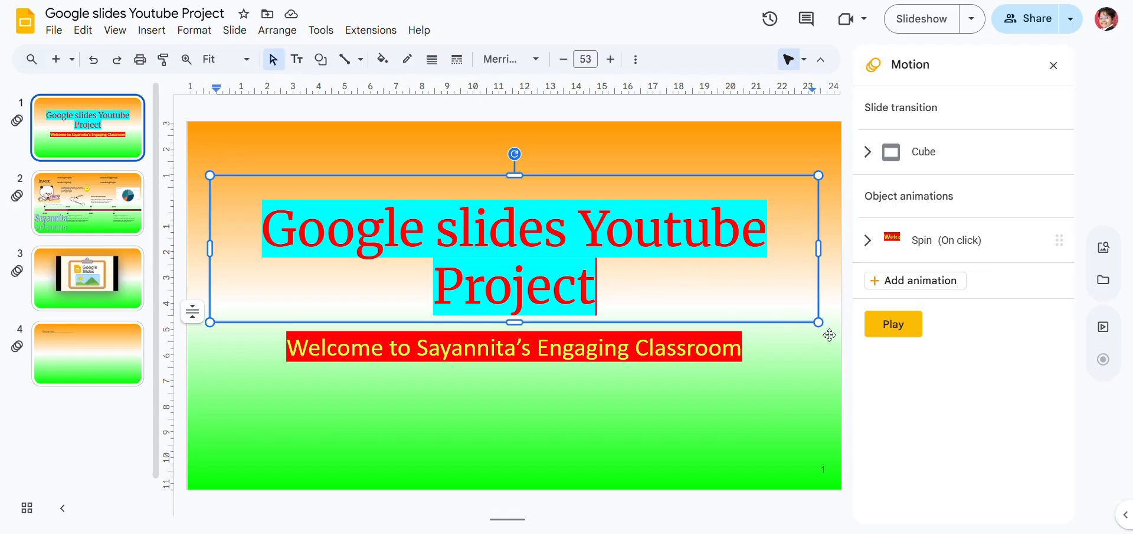
click(927, 283)
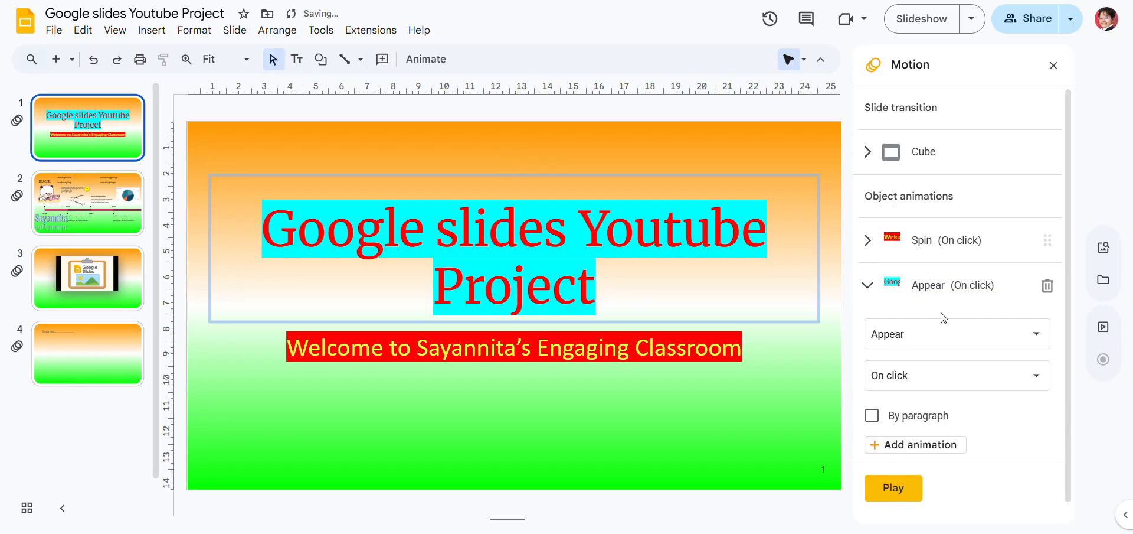
click(951, 338)
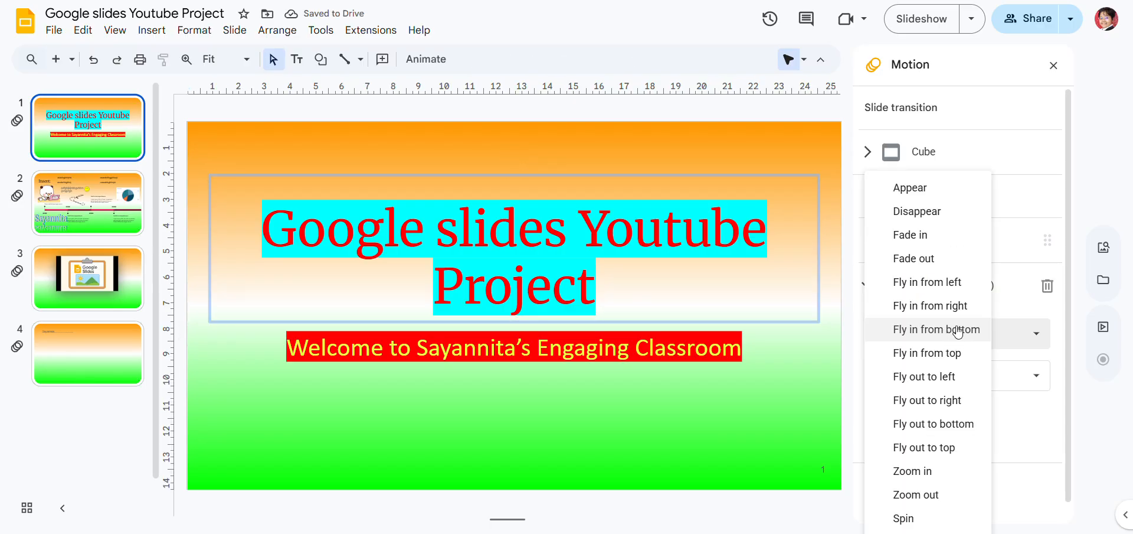
click(926, 470)
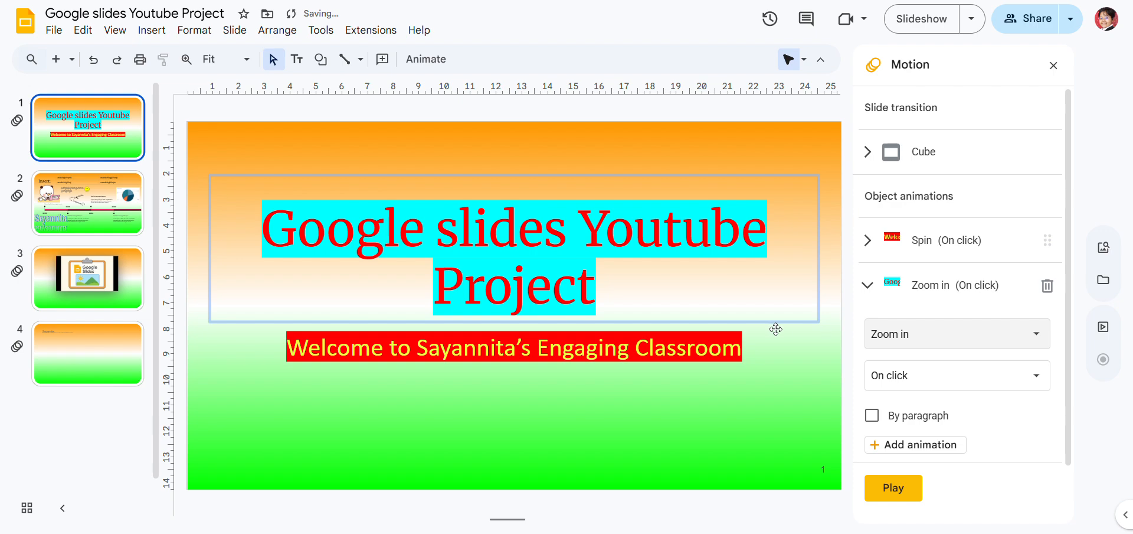
click(756, 290)
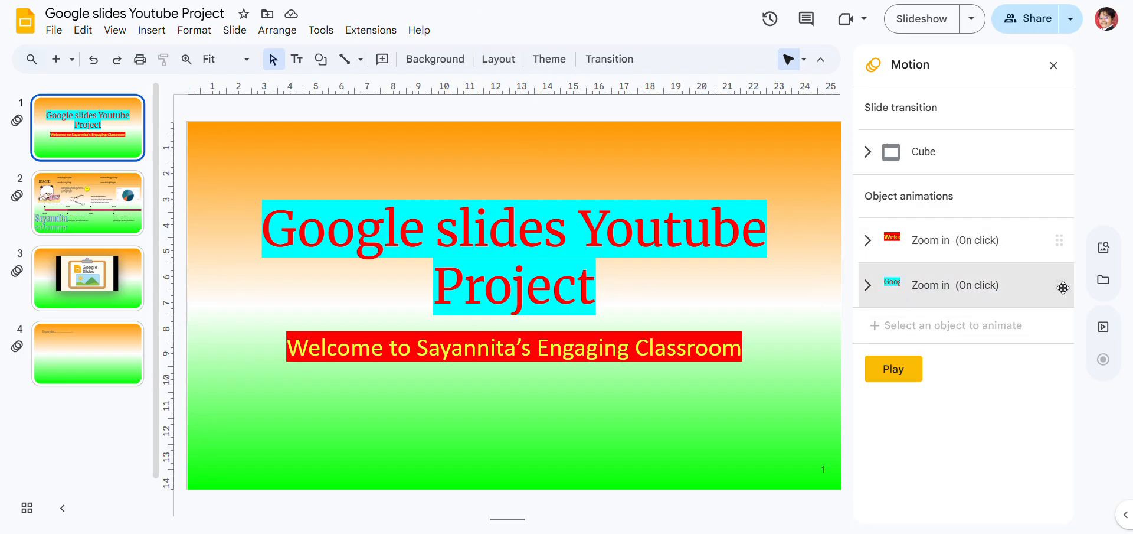
Reorder the object animations on slide 1 so the main title's animation comes before the subtitle's
right_click(1033, 230)
click(1075, 368)
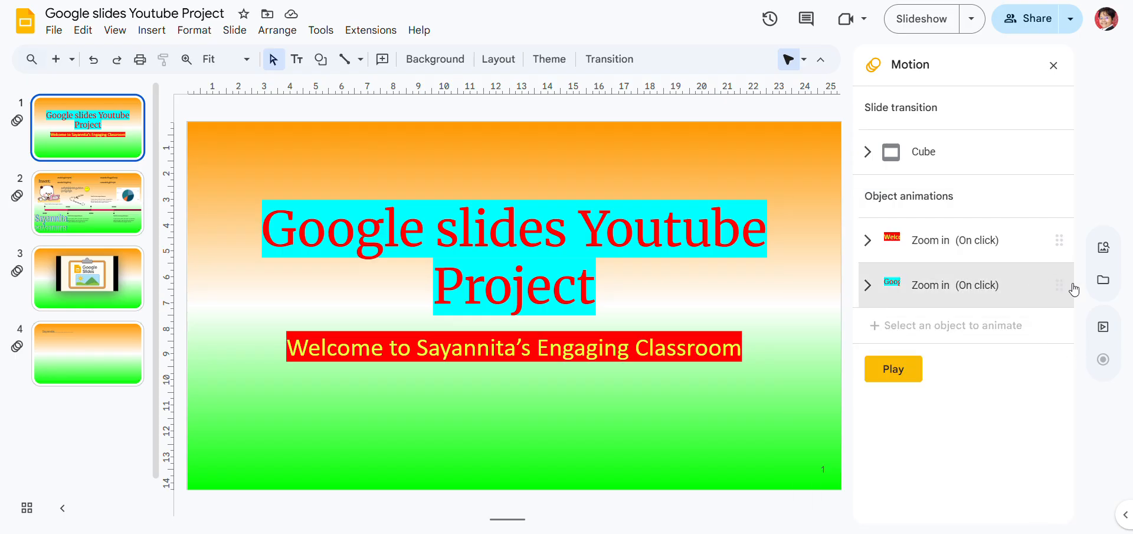
drag(1062, 280, 1044, 207)
drag(1062, 286, 1034, 243)
Set the welcome subtitle's Zoom in animation to start With previous and preview the slide's animations
click(992, 241)
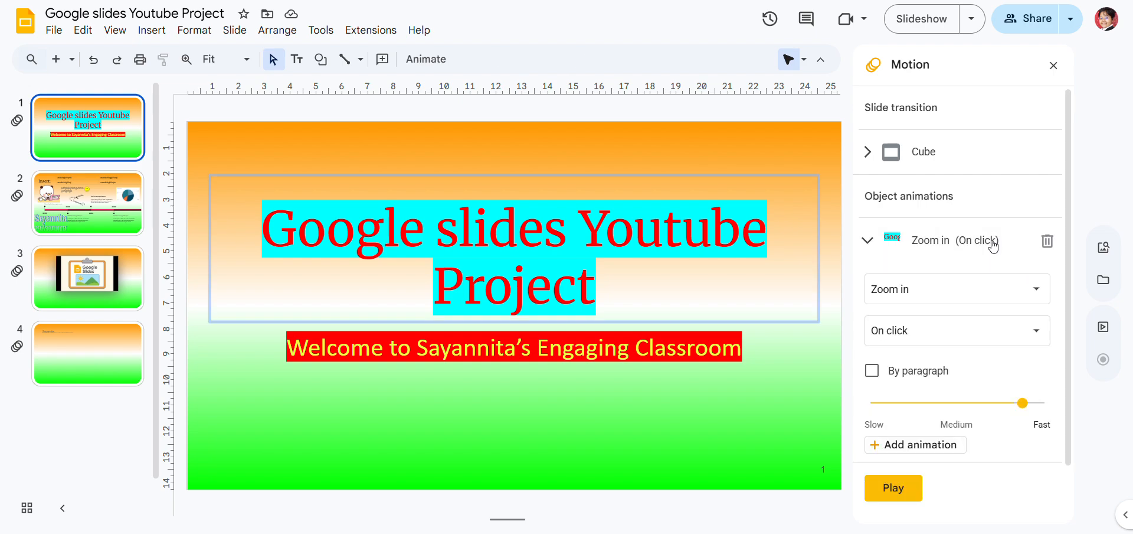
scroll(1078, 356, down, 2)
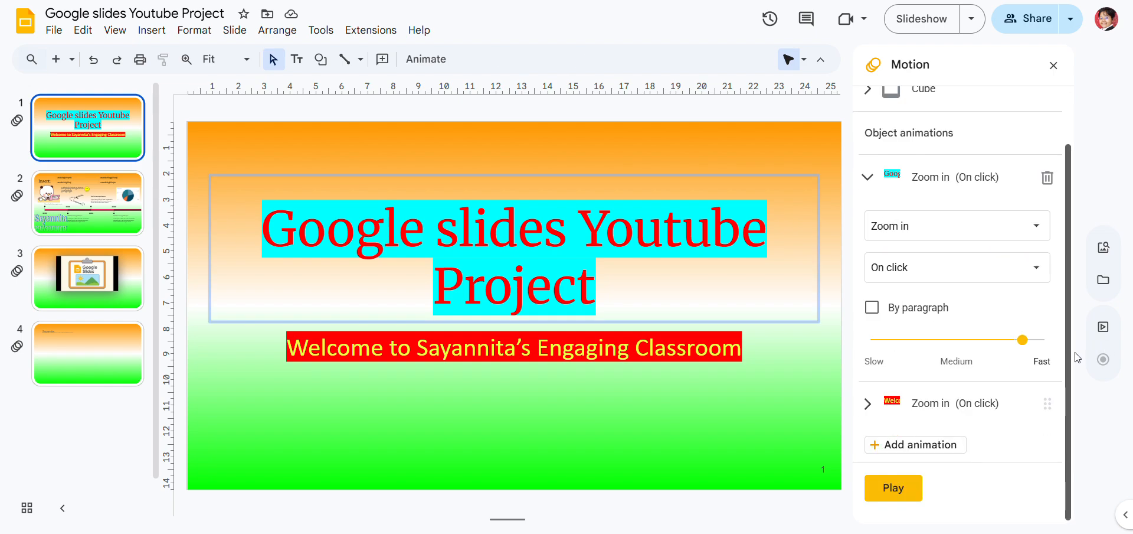
click(926, 403)
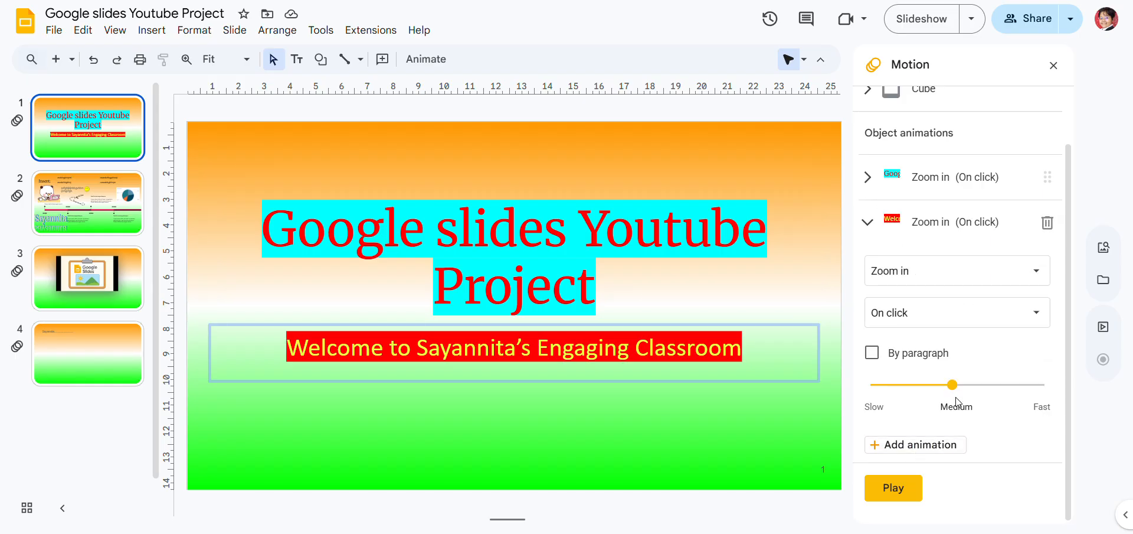
click(968, 313)
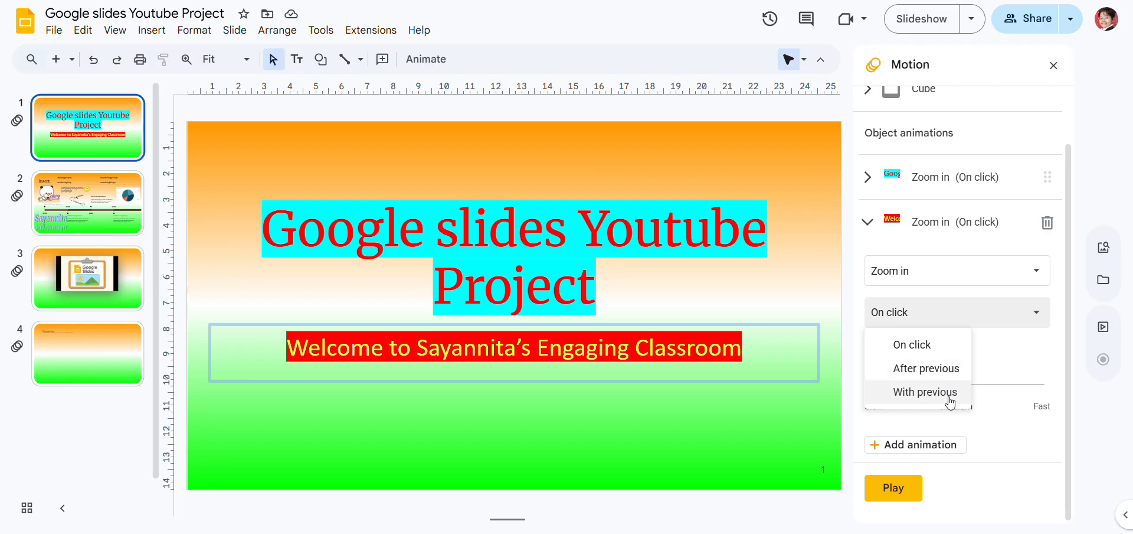
click(925, 392)
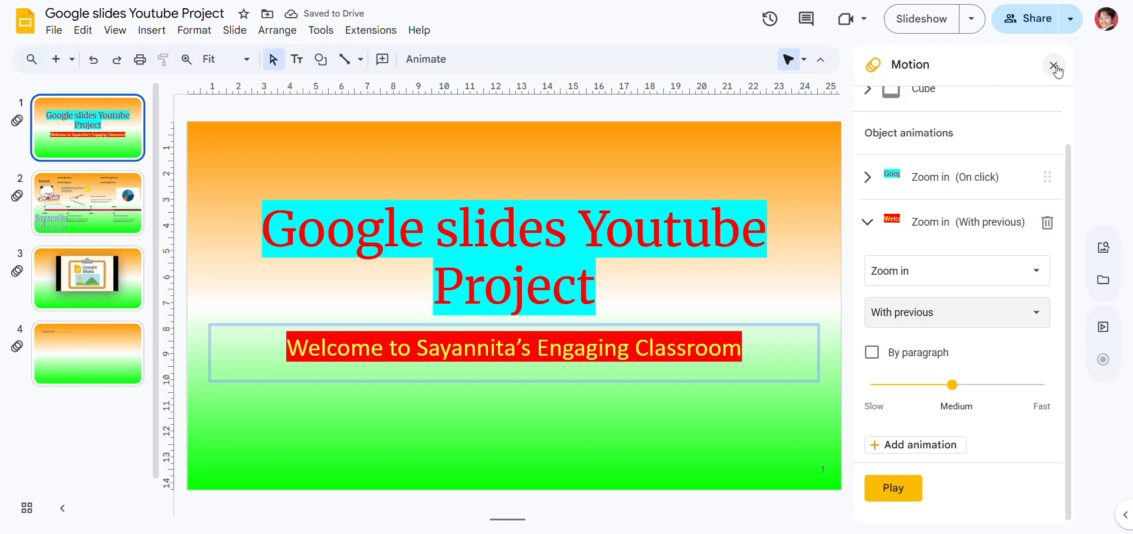
click(915, 491)
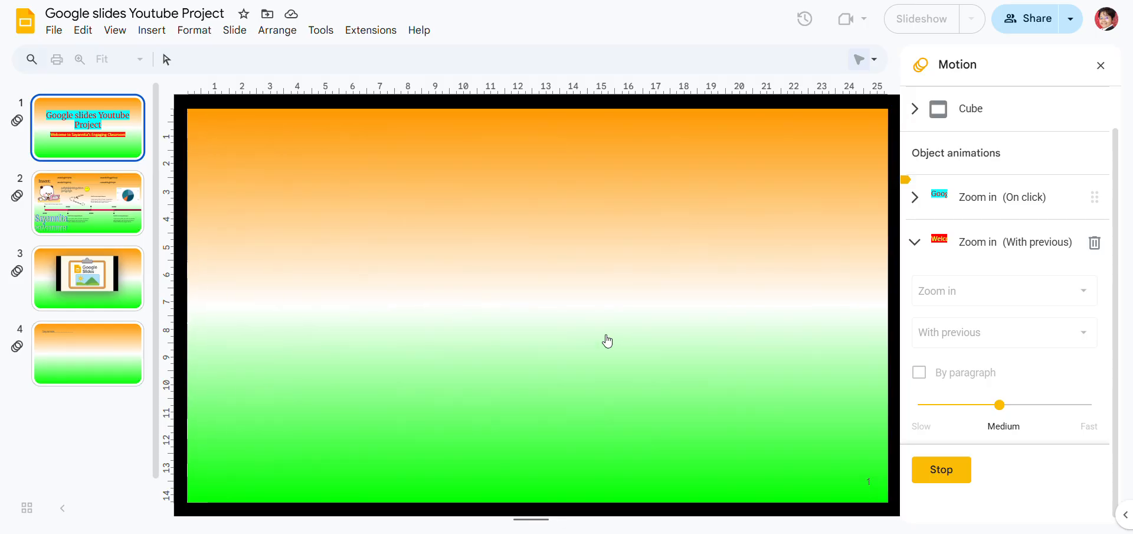